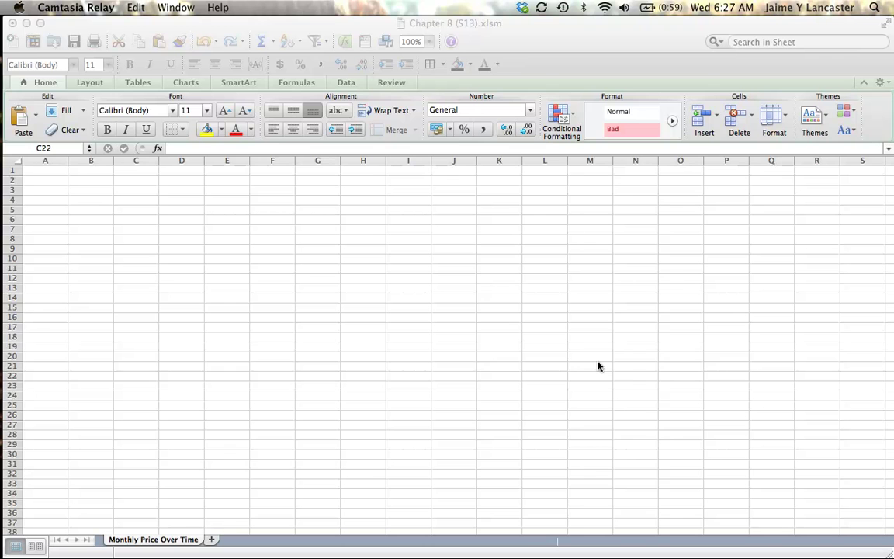
Return to Firefox's Ford monthly prices (Mar 2003–Mar 2013) and scroll down the price table.
mouse_move(16, 305)
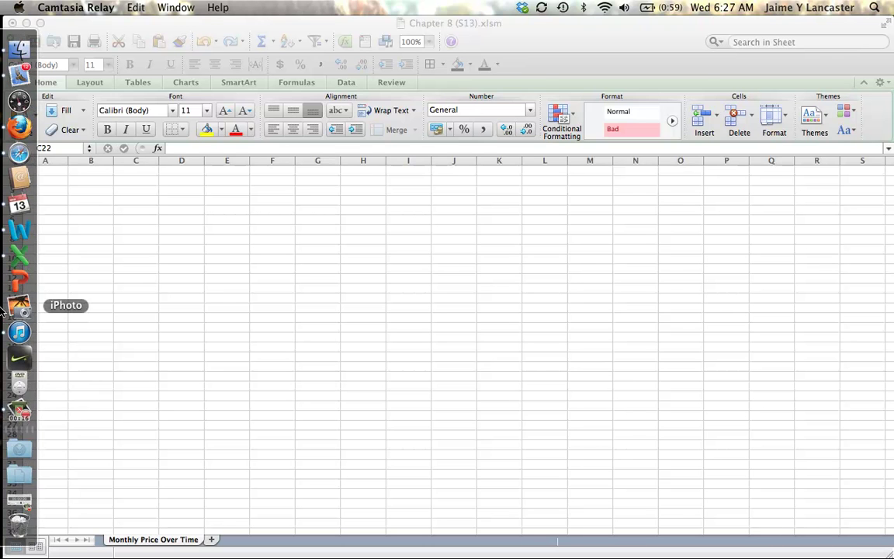
click(19, 133)
scroll(194, 290, up, 15)
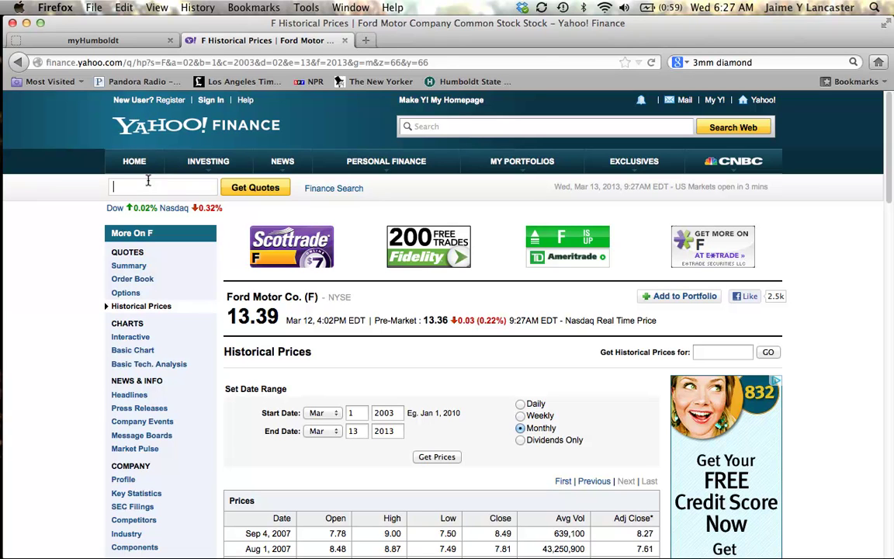
click(149, 183)
scroll(281, 329, down, 1)
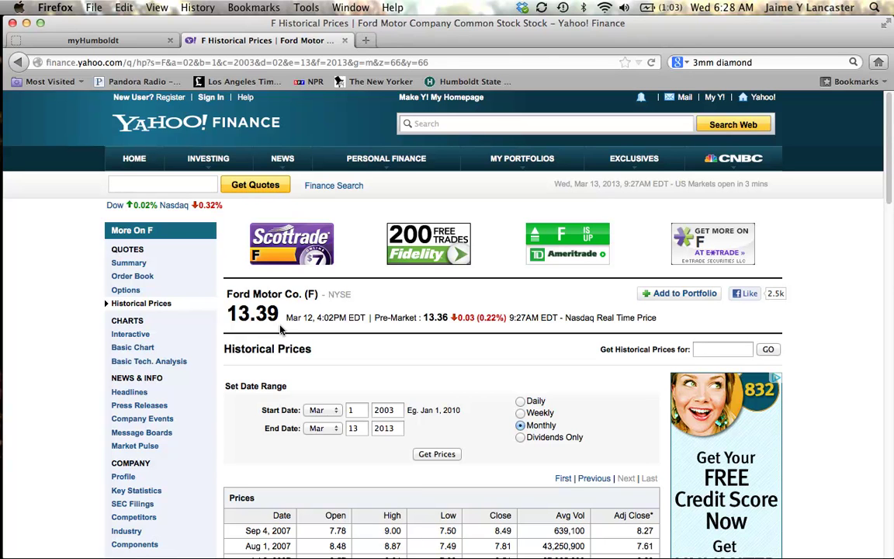
scroll(281, 329, down, 5)
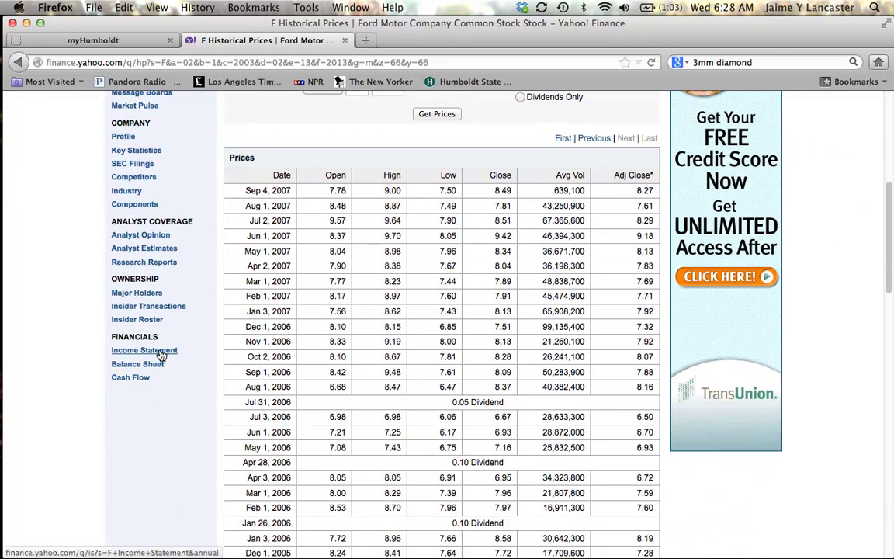
Open Ford's annual income statement and scroll through it.
click(159, 352)
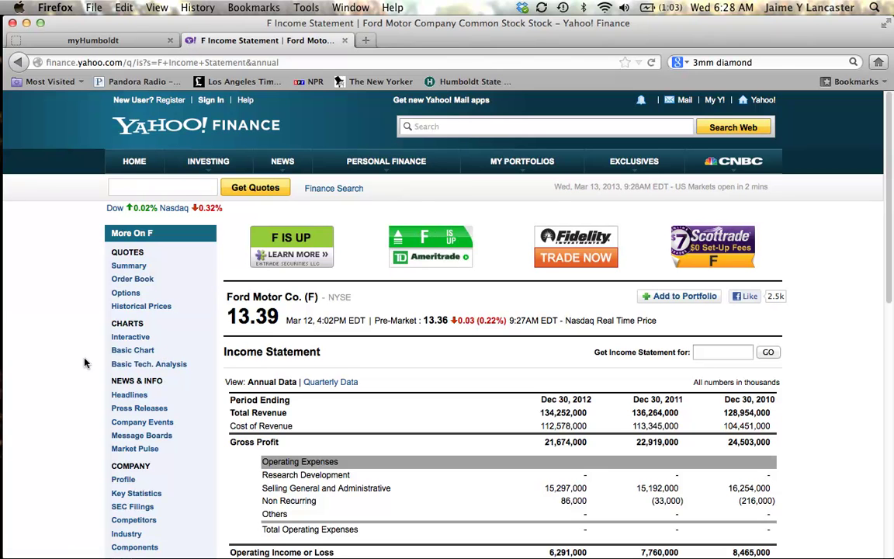
scroll(85, 363, down, 3)
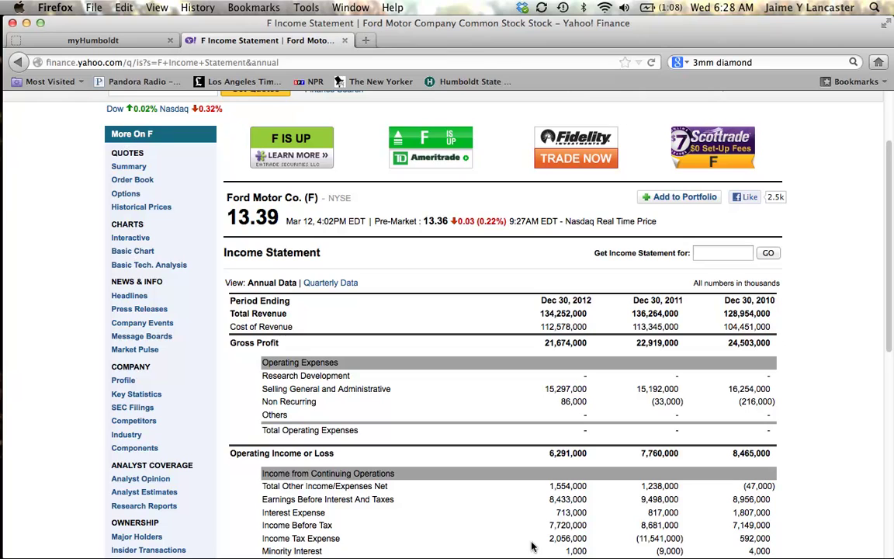
scroll(532, 548, down, 3)
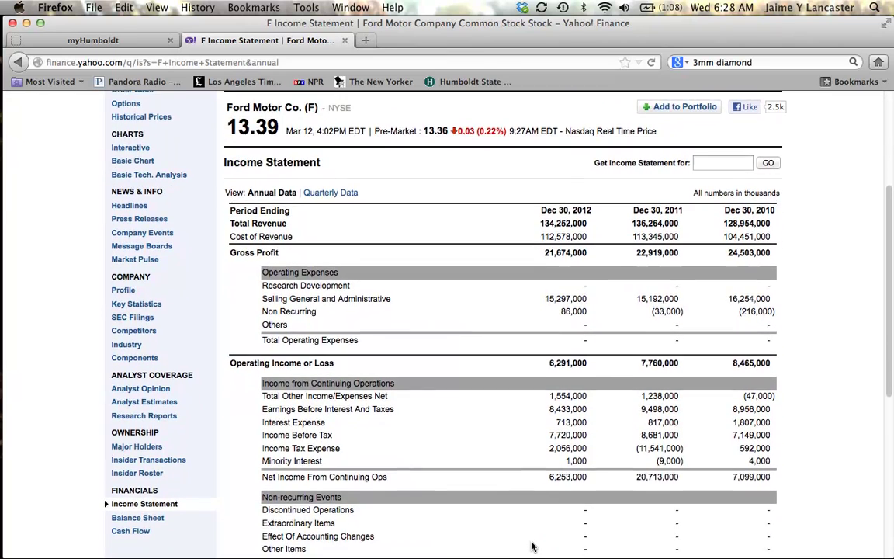
scroll(532, 547, down, 2)
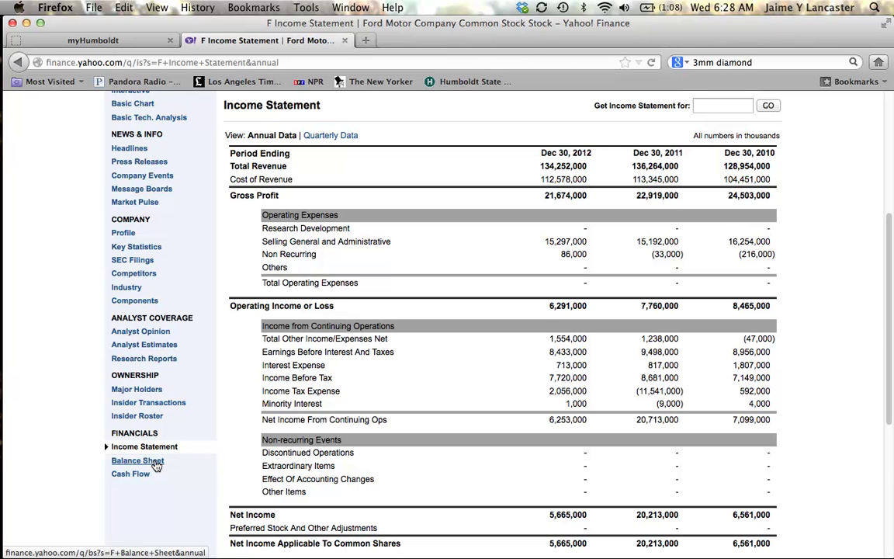
Open Ford's annual balance sheet (Dec 2010–Dec 2012) and scroll through it.
click(154, 462)
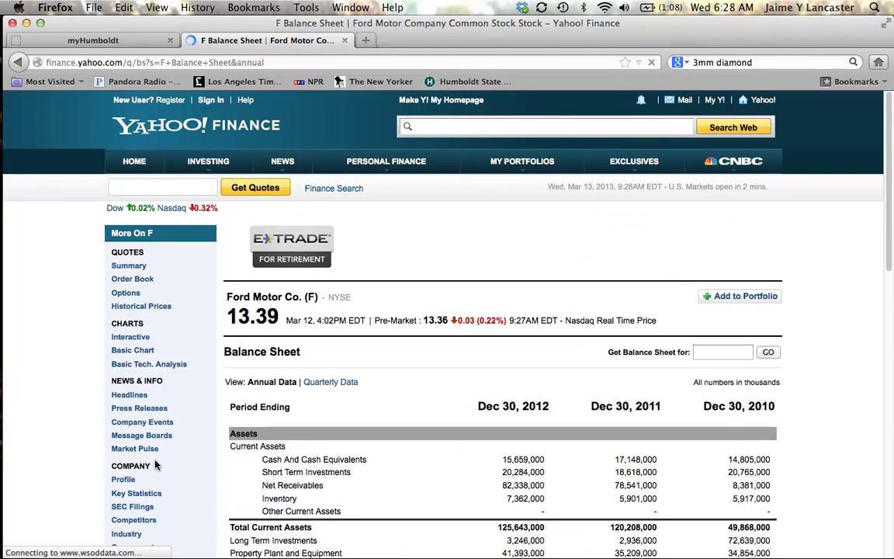
scroll(252, 493, down, 2)
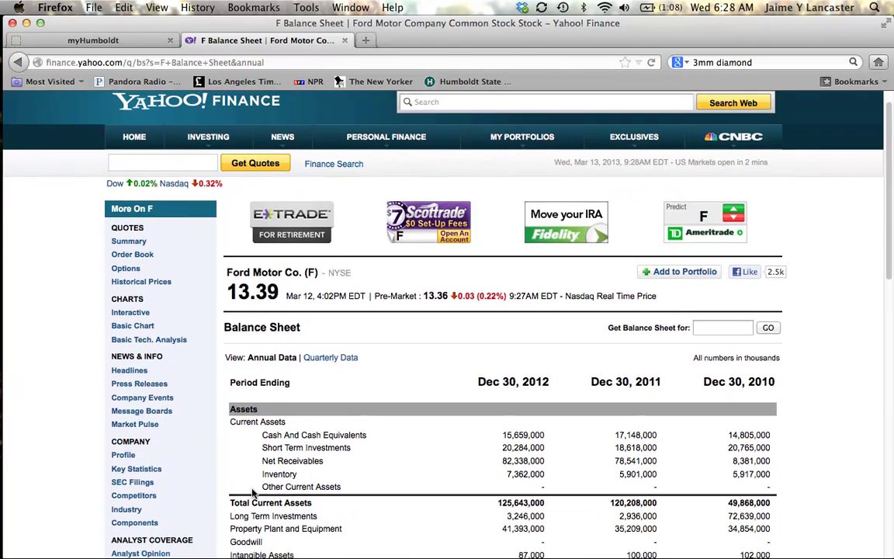
scroll(253, 493, down, 2)
scroll(252, 488, down, 5)
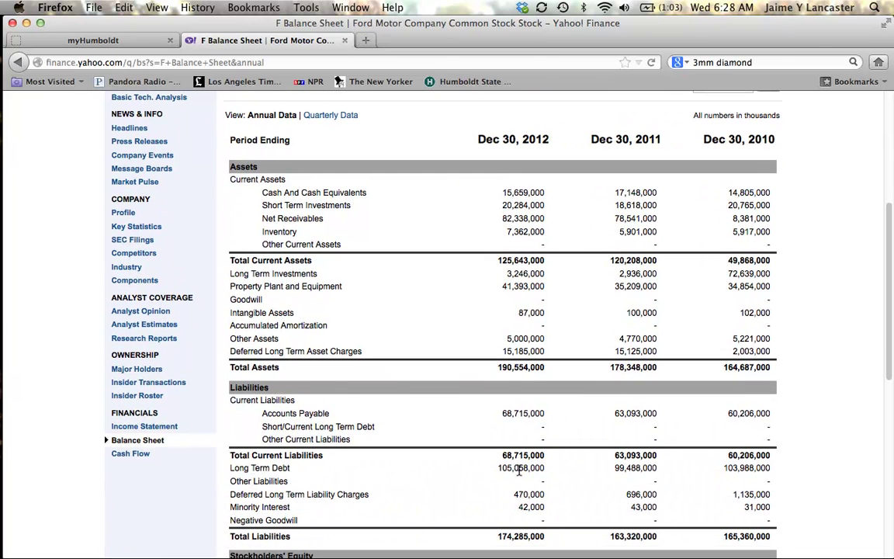
scroll(371, 489, down, 4)
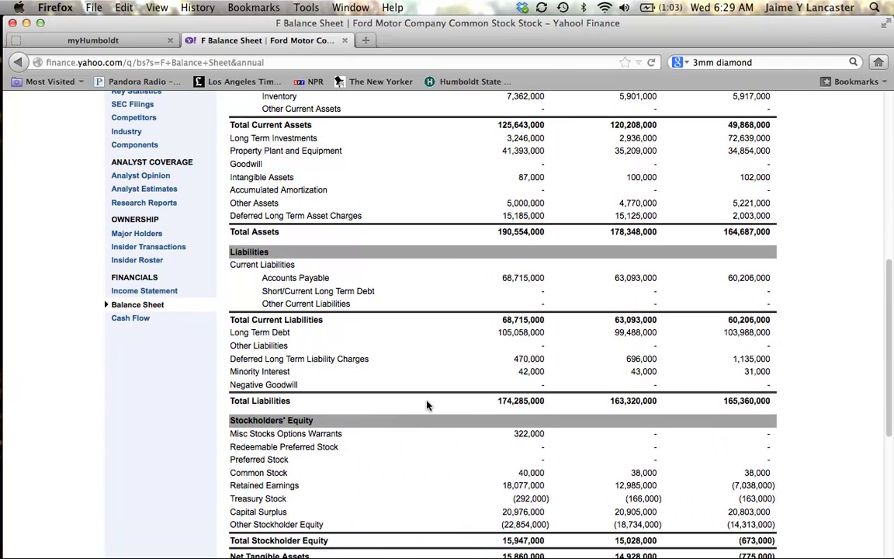
scroll(426, 404, up, 8)
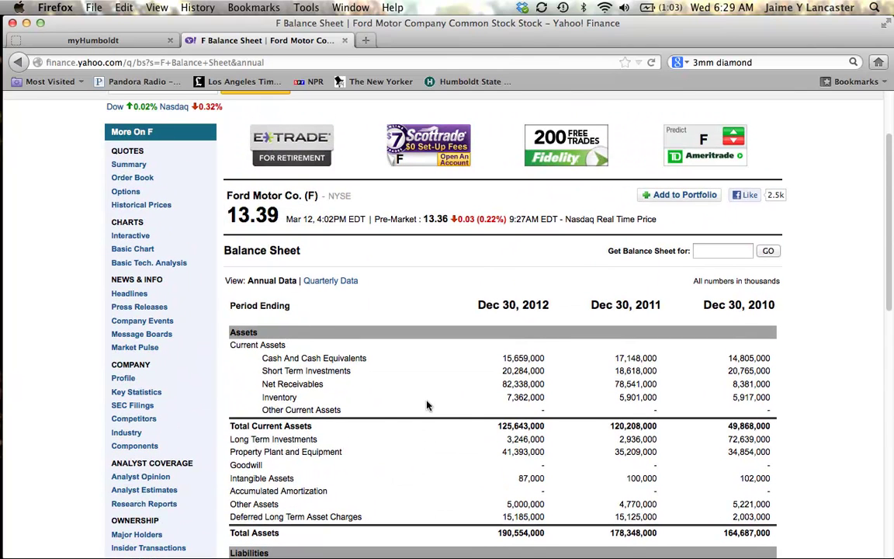
Show Dividends Only for Ford from Jan 1977 to Mar 2013 and scan the results.
click(152, 208)
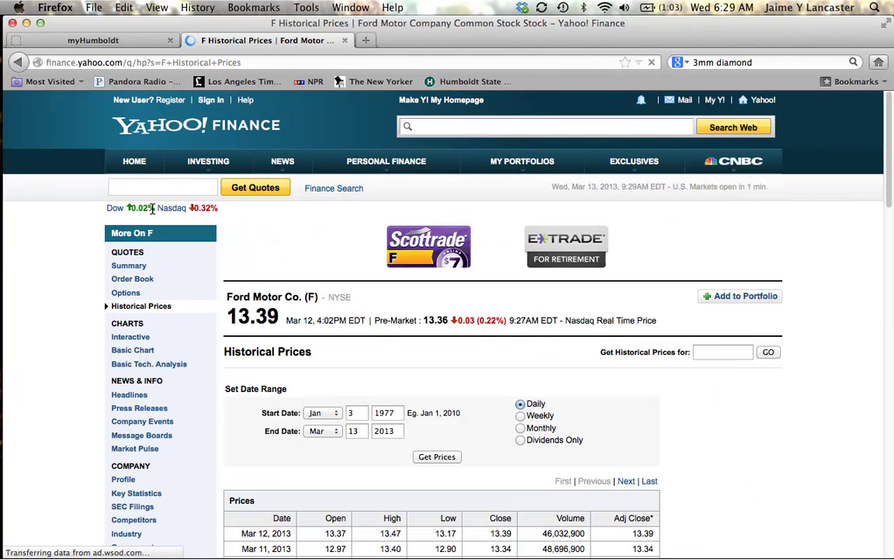
click(520, 440)
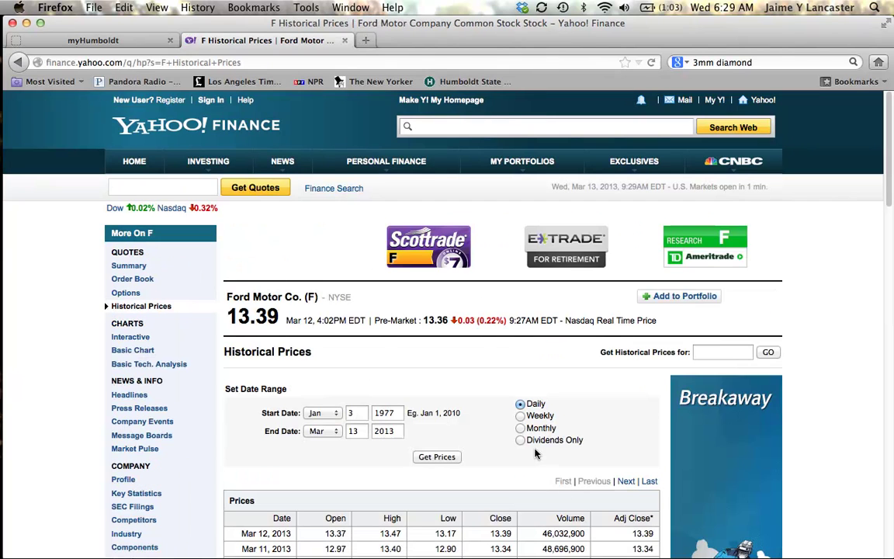
click(437, 457)
scroll(447, 463, down, 5)
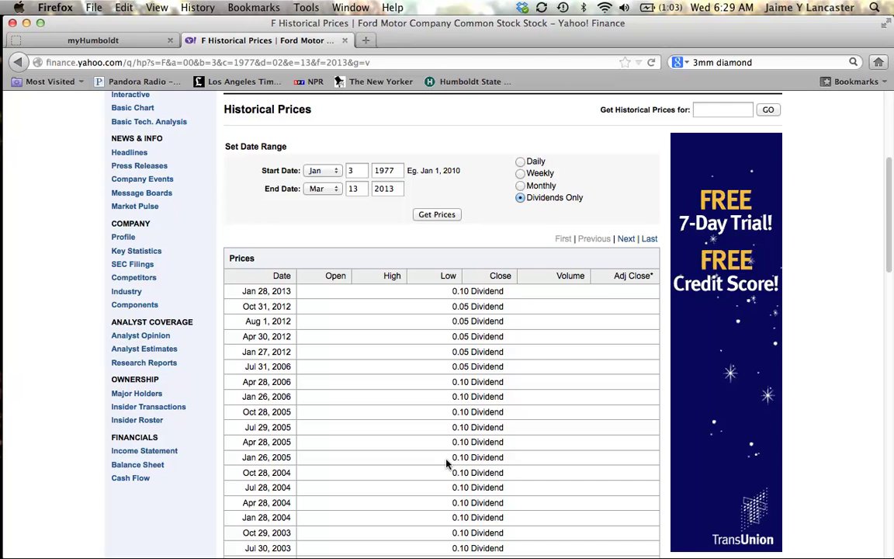
scroll(447, 464, up, 5)
scroll(447, 461, down, 4)
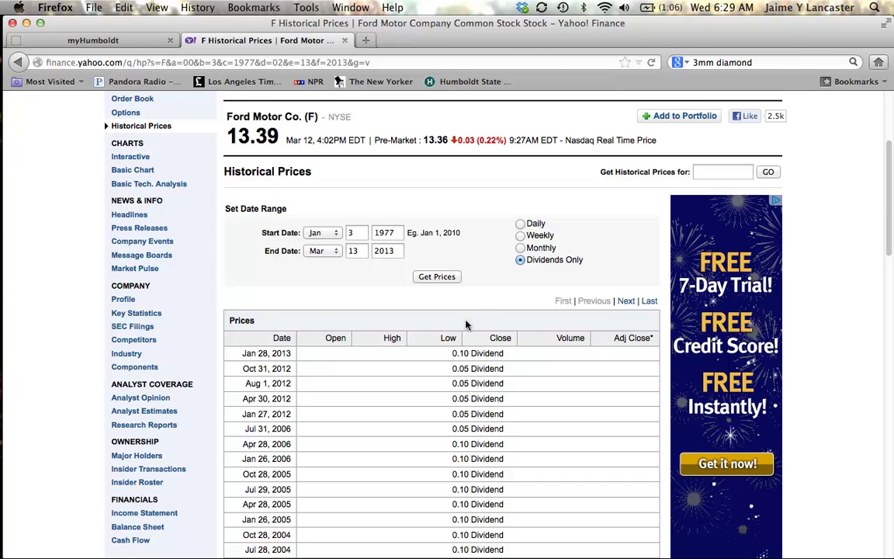
Switch the interval to Monthly and set the start date to Mar 1, 2003.
click(521, 249)
click(336, 234)
click(314, 265)
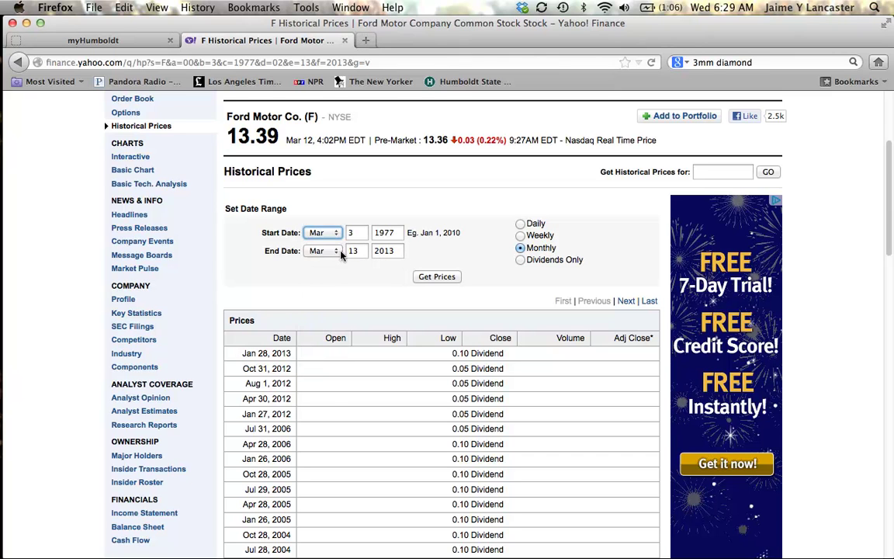
double_click(360, 233)
text(1)
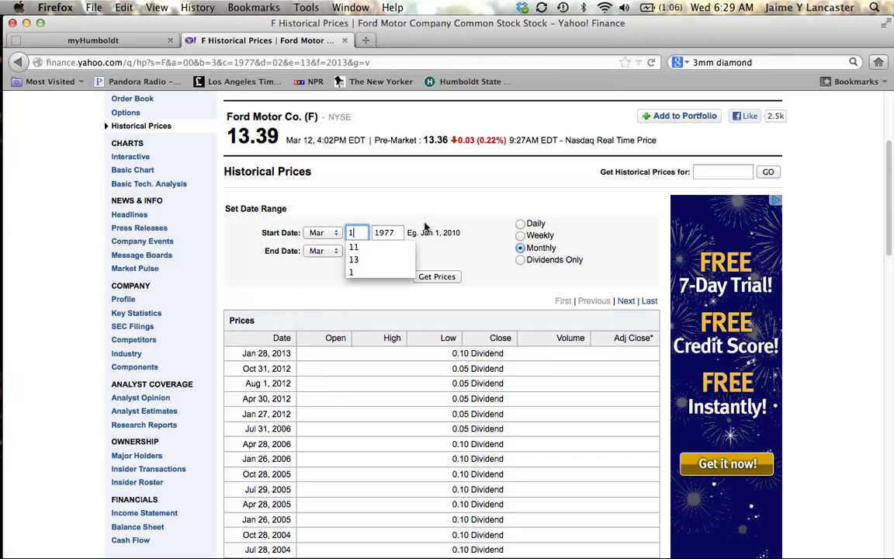
double_click(390, 232)
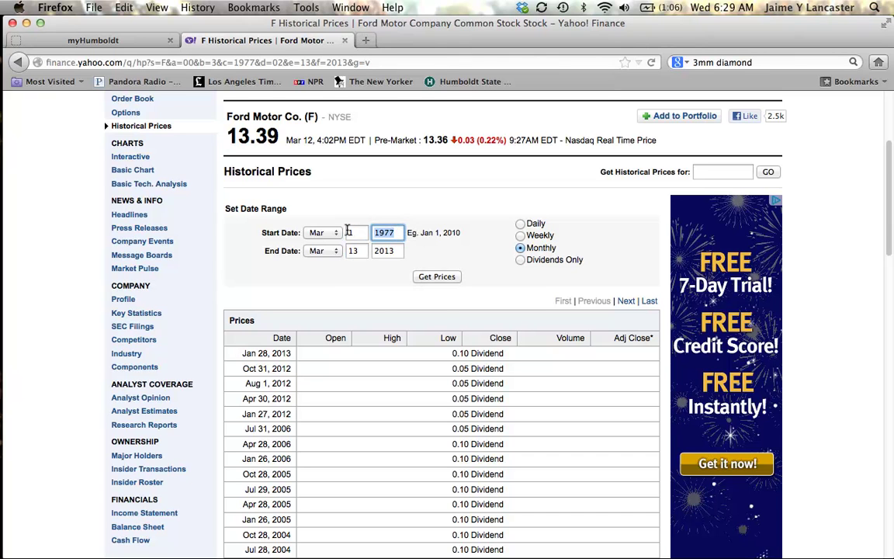
text(200)
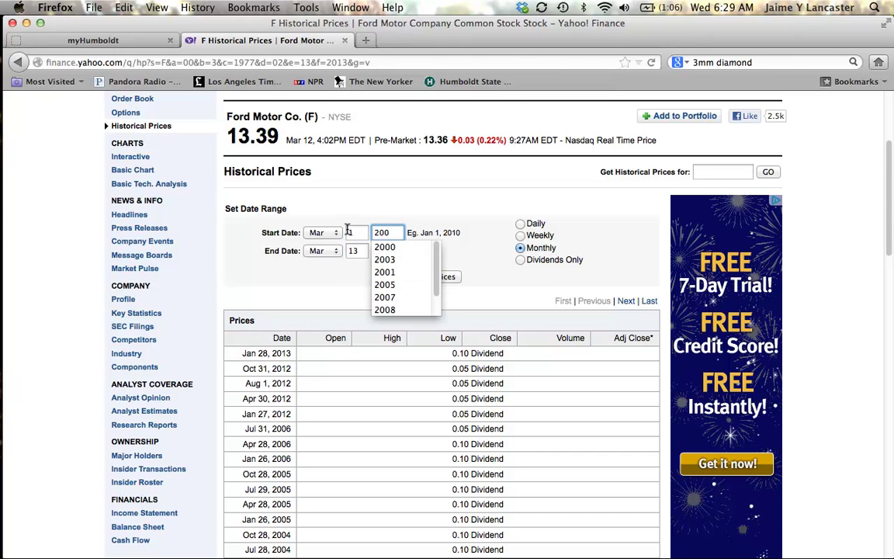
text(3)
click(319, 278)
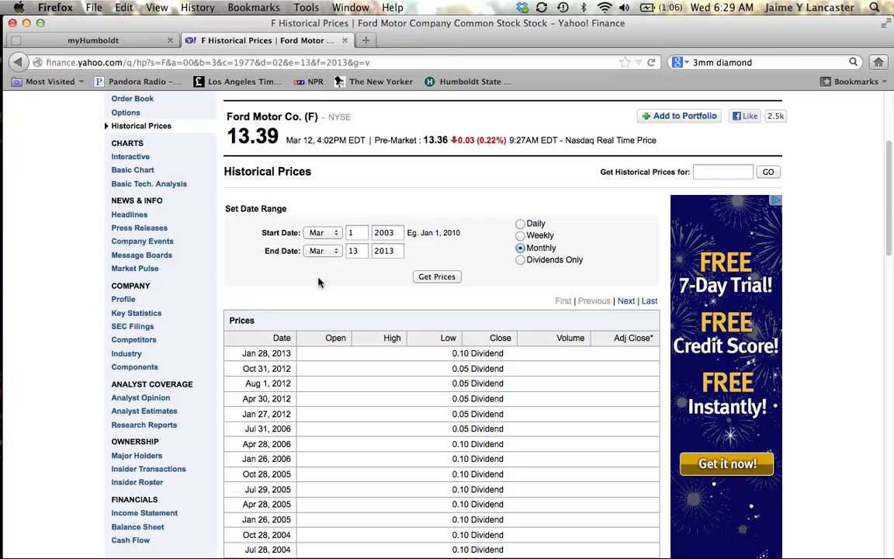
Change the end date to Mar 1, 2013 and load the monthly prices.
click(355, 249)
key(BackSpace)
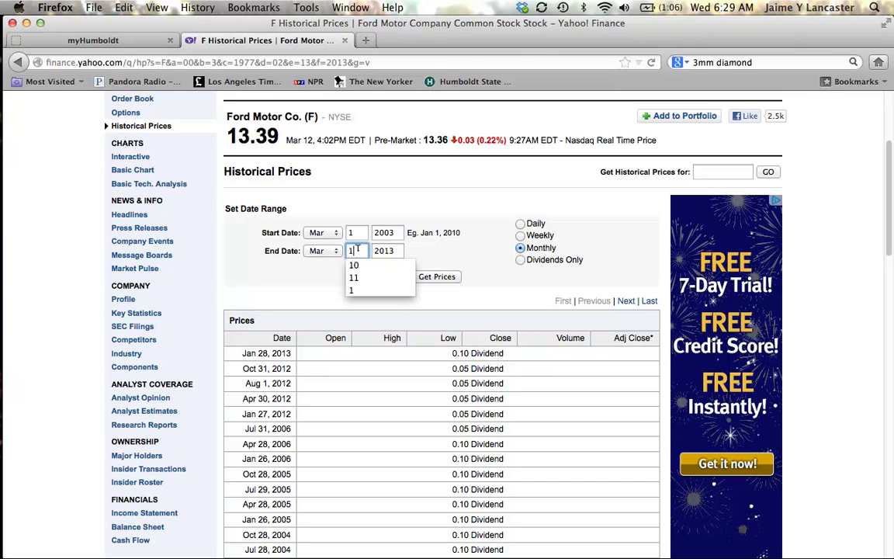
click(463, 194)
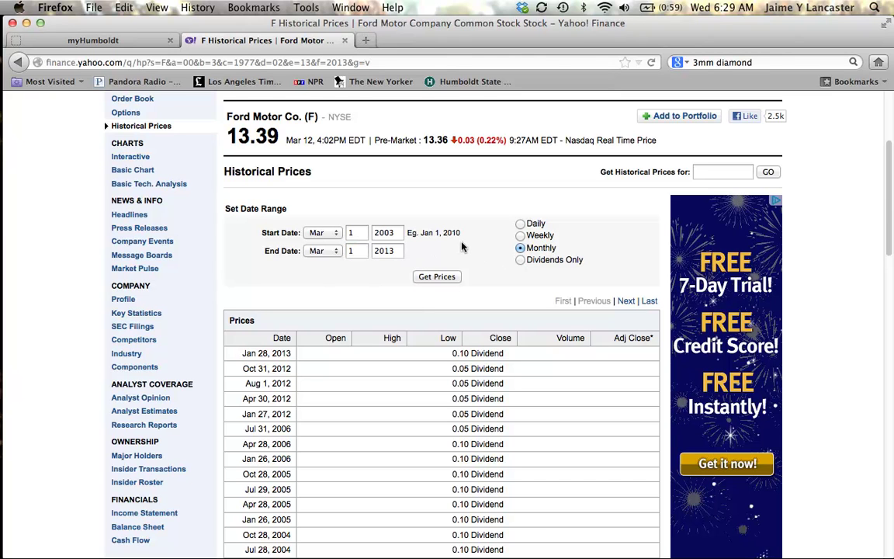
click(436, 277)
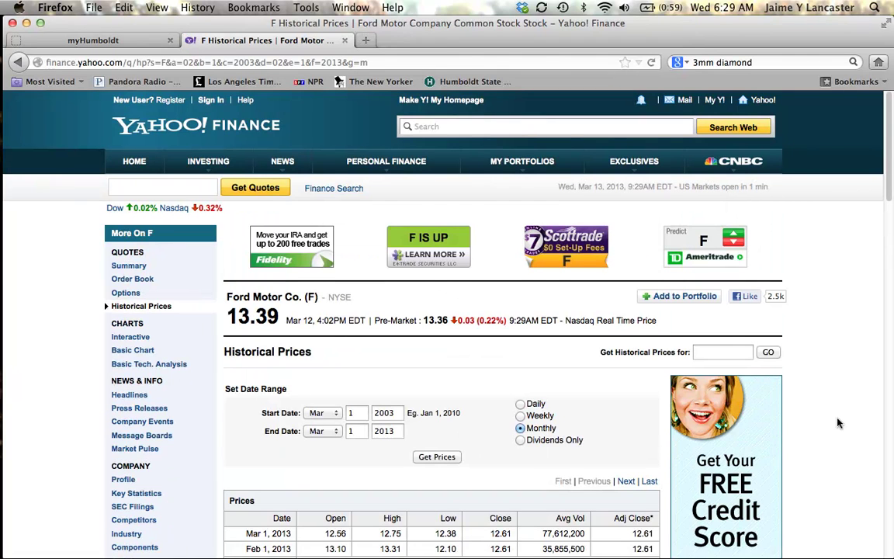
Scroll to the oldest rows, try Download to Spreadsheet, and dismiss the table.csv error.
scroll(838, 423, down, 1)
scroll(838, 423, down, 10)
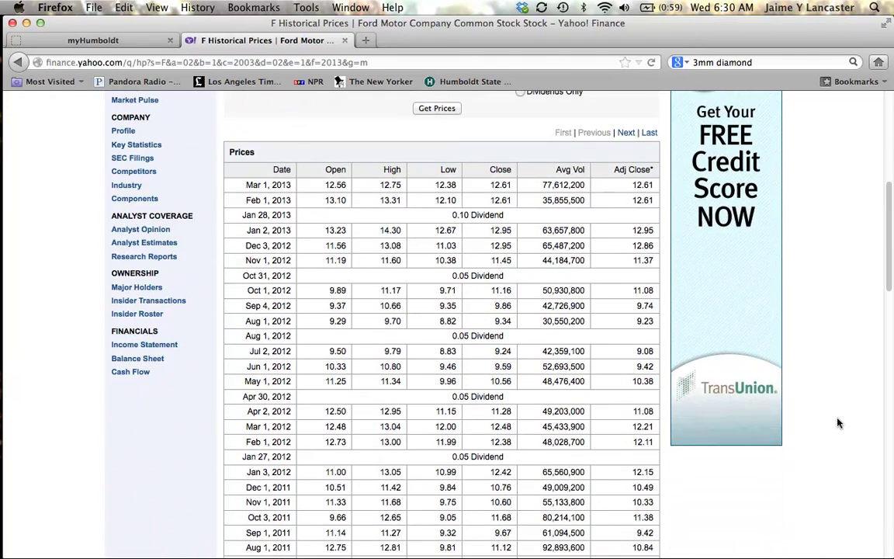
scroll(838, 423, down, 20)
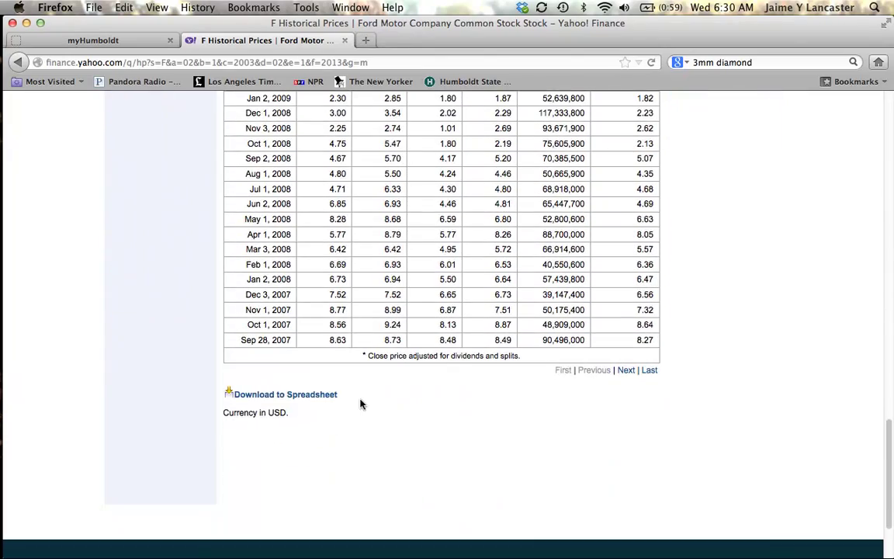
click(311, 395)
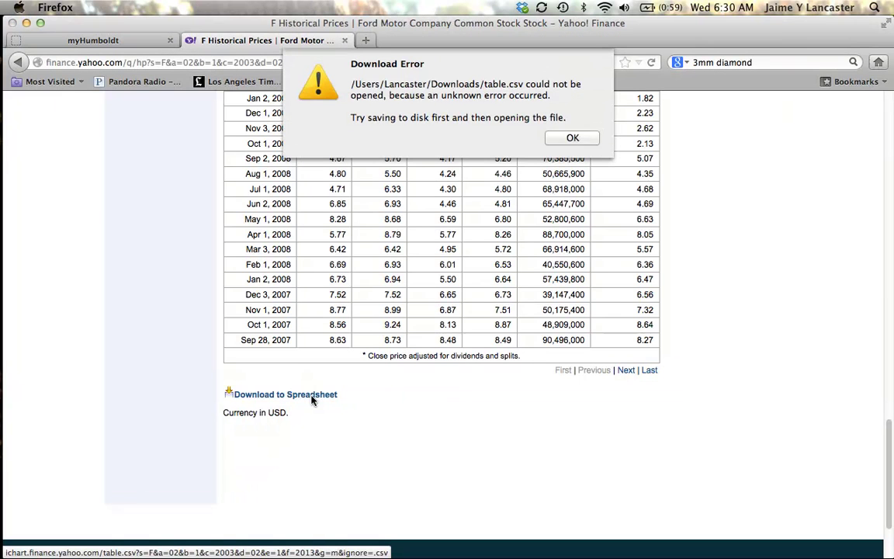
click(572, 140)
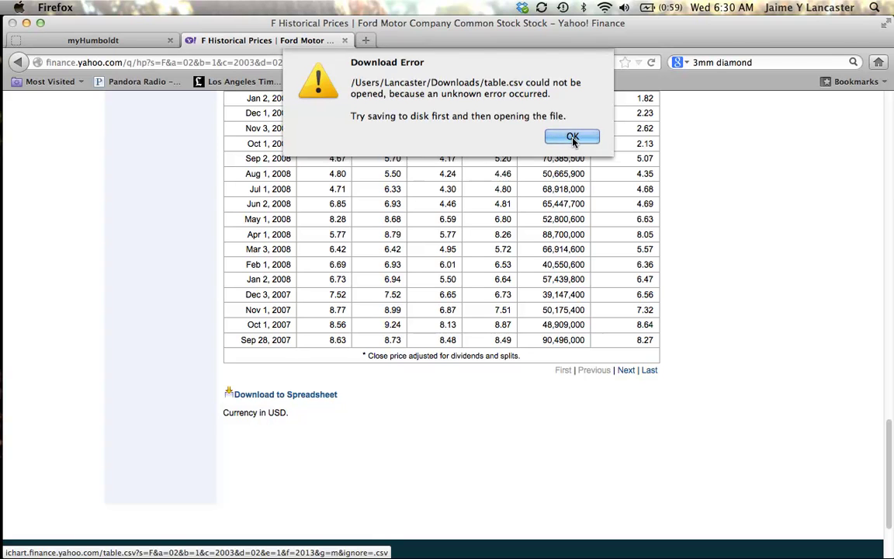
Save the Download to Spreadsheet link to Documents as 'Ford 10 years monthly.csv'.
right_click(309, 398)
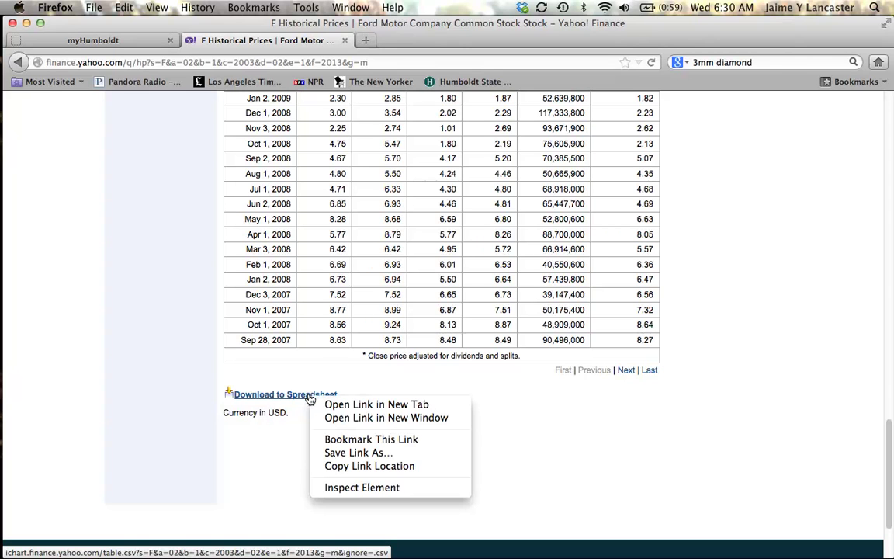
click(347, 454)
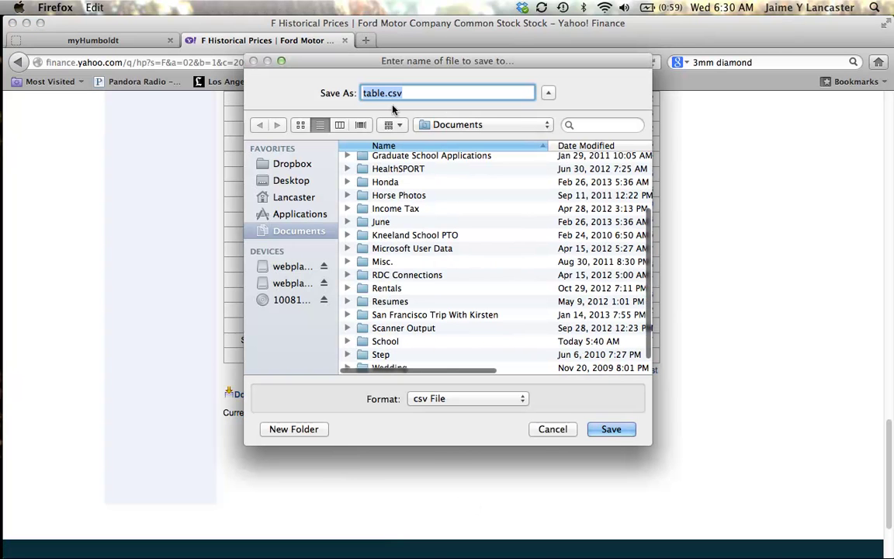
click(384, 92)
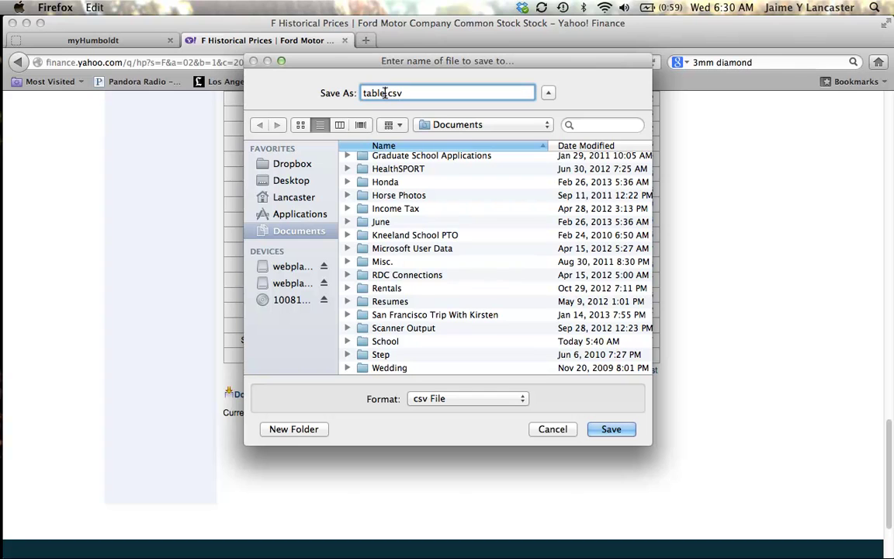
drag(361, 92, 386, 93)
text(Ford 10 years mon)
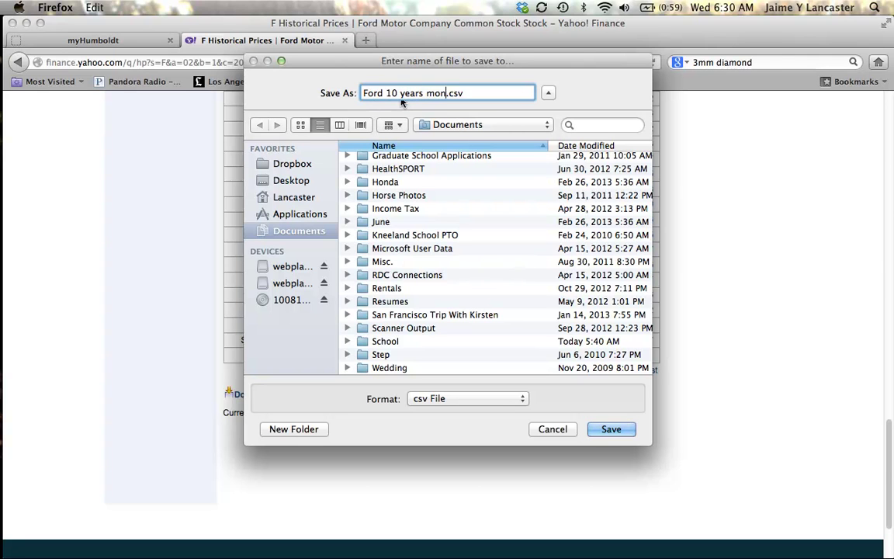
text(thly)
key(Return)
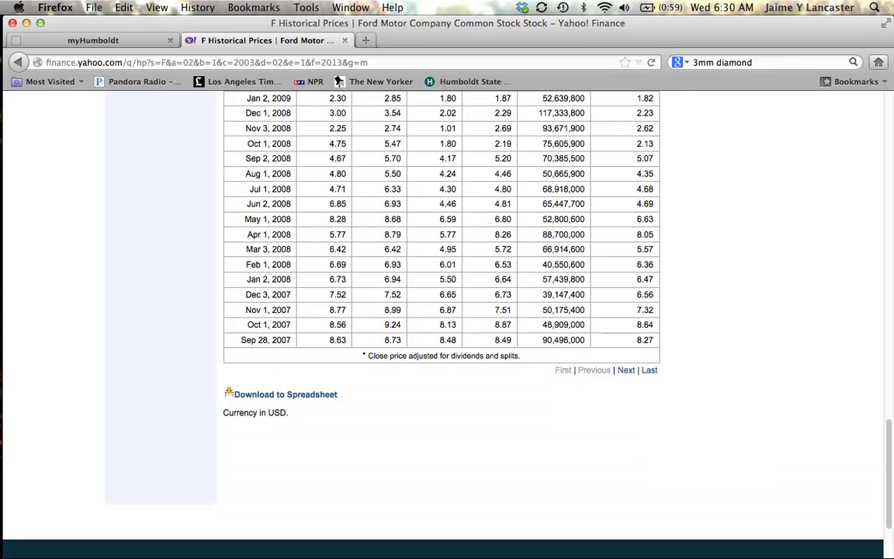
Open Ford 10 years monthly.csv in Excel from the Dock's Documents stack.
mouse_move(4, 411)
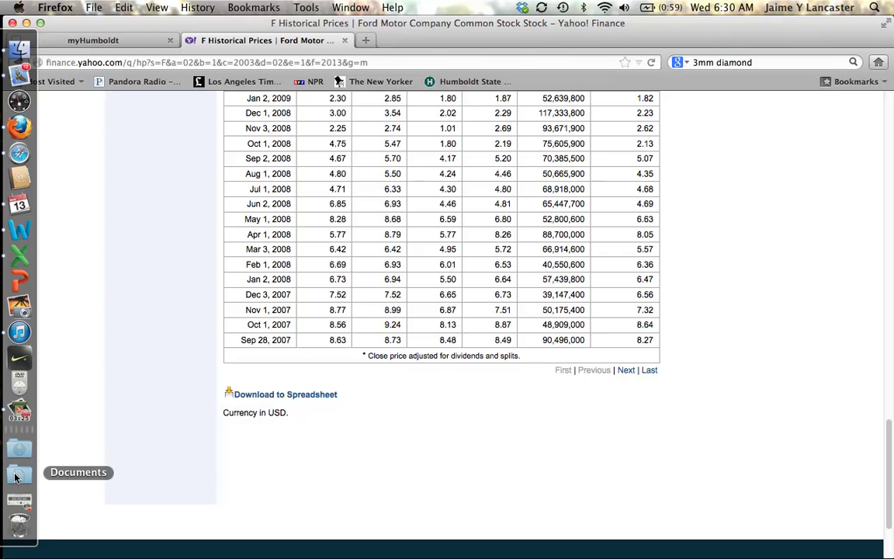
click(19, 448)
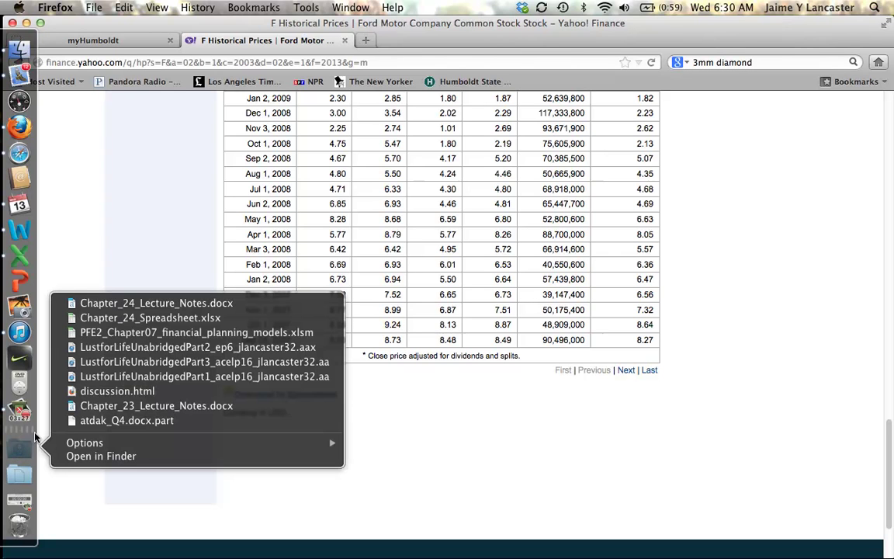
click(18, 474)
click(19, 473)
click(106, 132)
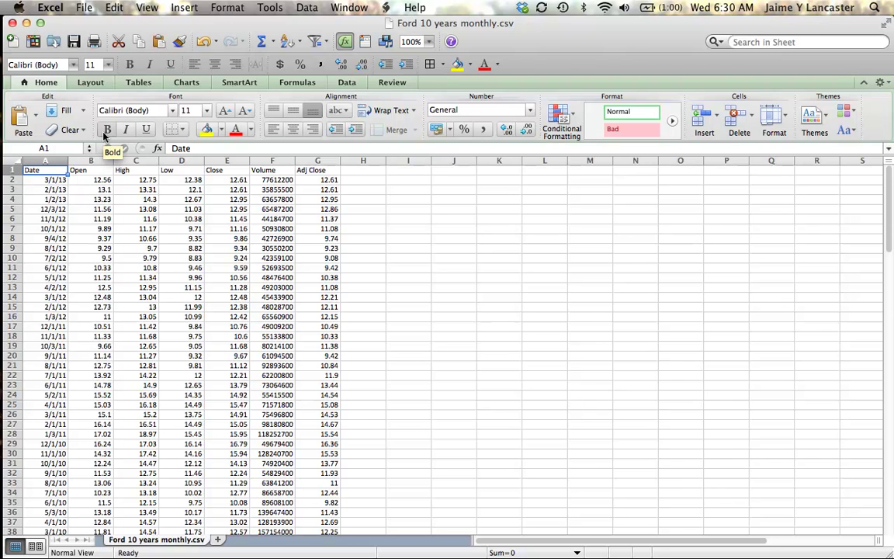
Copy the entire Ford csv sheet, then close it while keeping the clipboard contents.
click(11, 158)
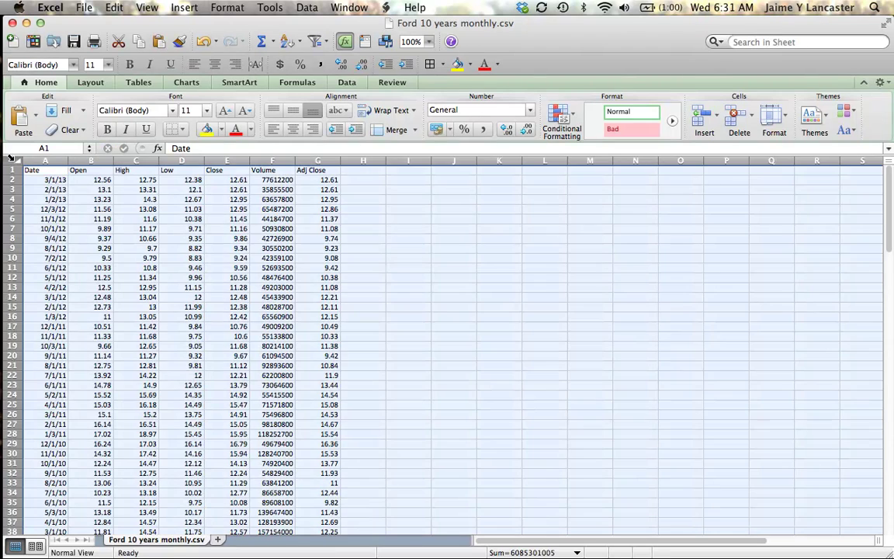
key(super+c)
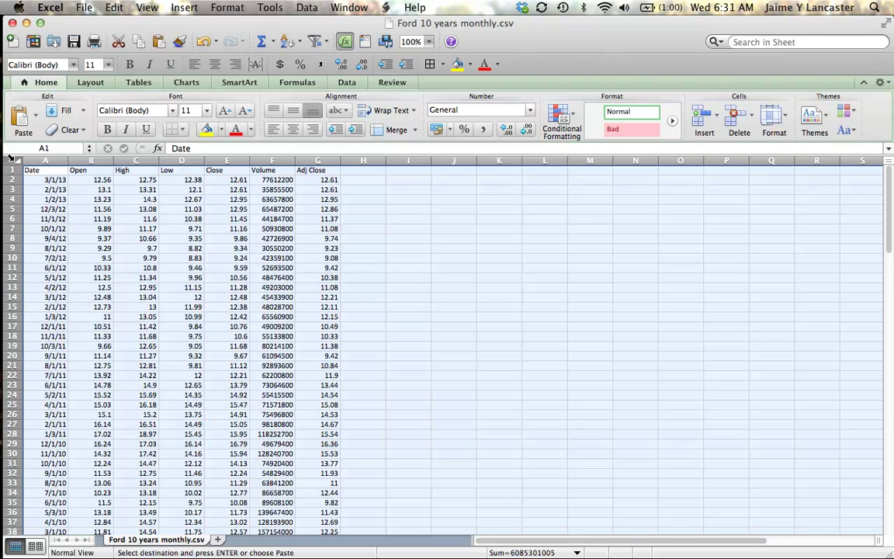
click(12, 24)
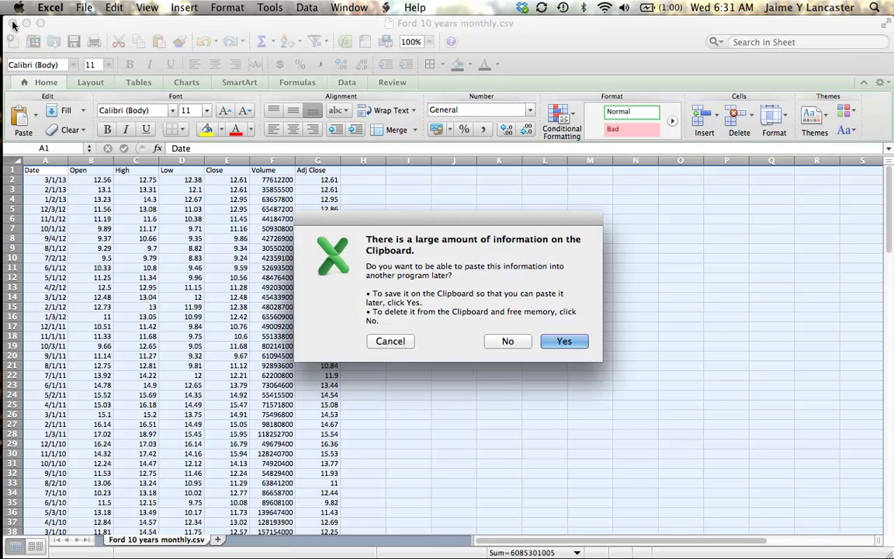
click(564, 342)
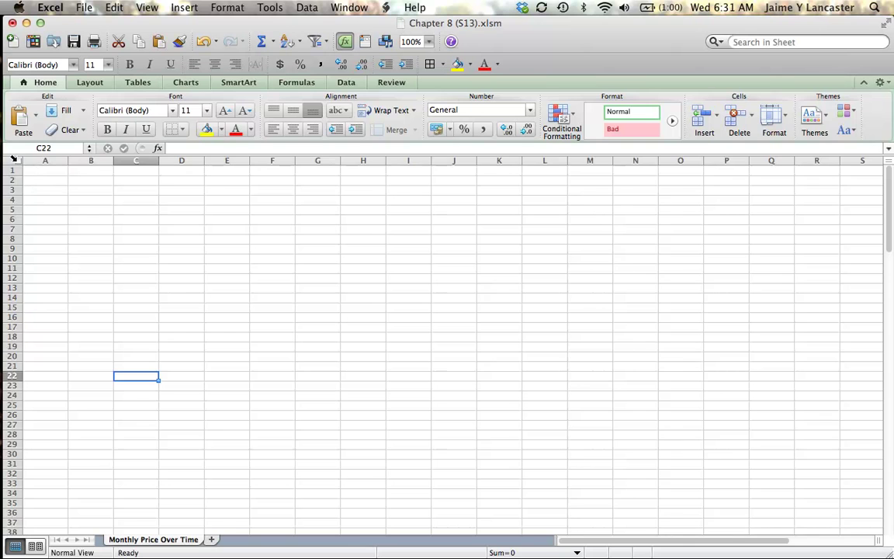
Paste the Ford data into Monthly Price Over Time, accepting the size warning, and check A1:G122.
click(14, 158)
right_click(13, 159)
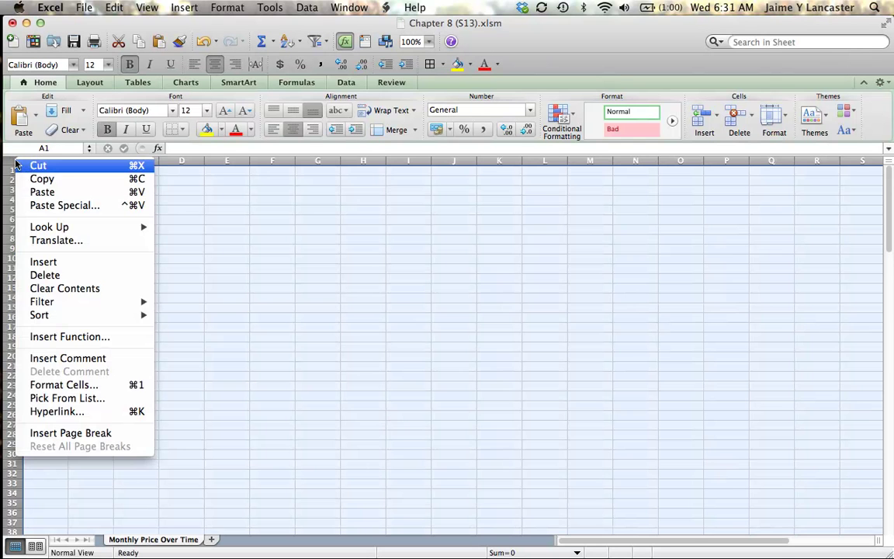
click(47, 192)
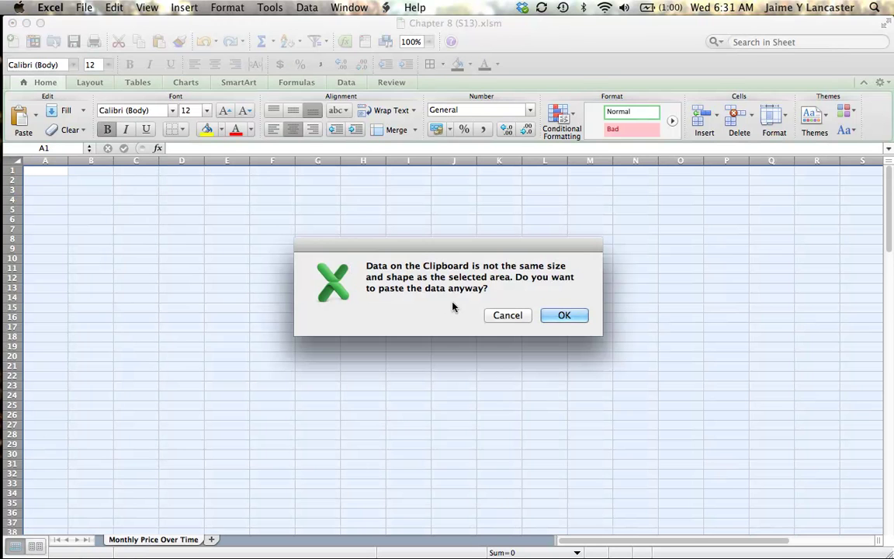
click(582, 317)
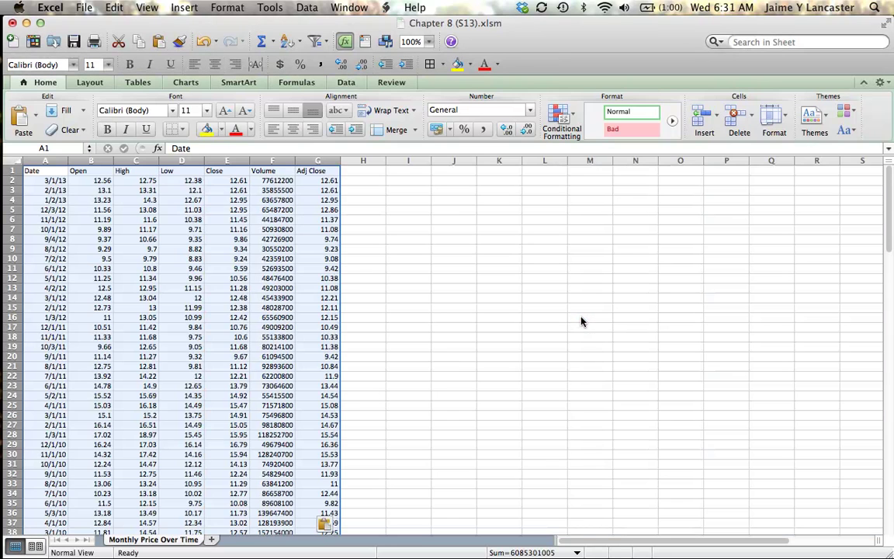
scroll(59, 435, down, 15)
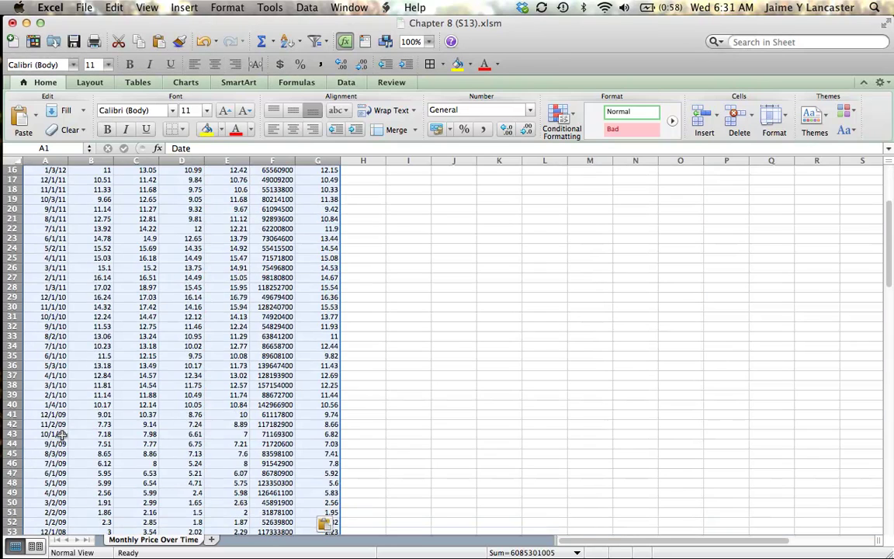
scroll(61, 435, down, 16)
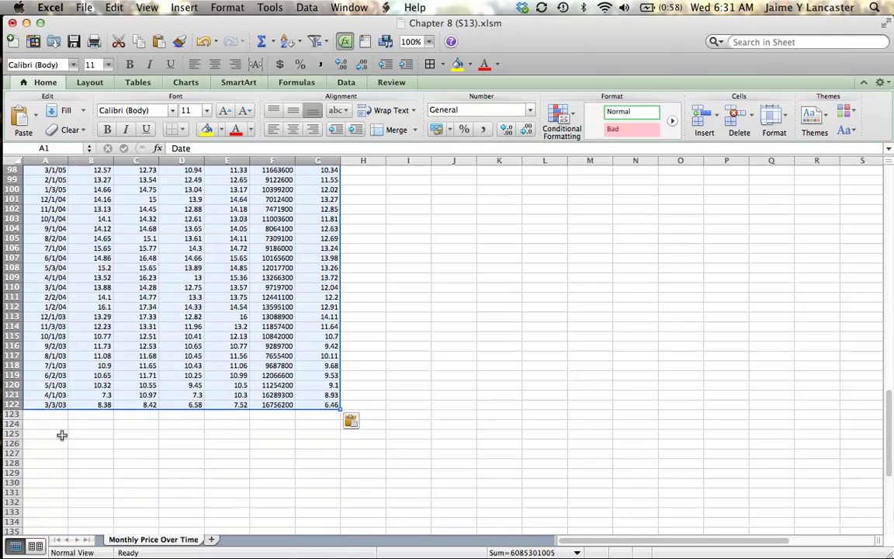
scroll(61, 435, up, 20)
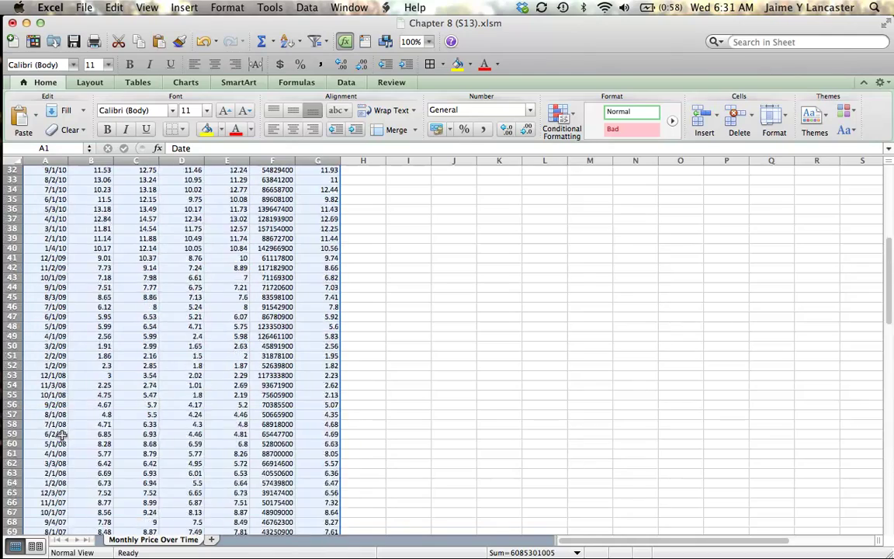
scroll(61, 436, up, 5)
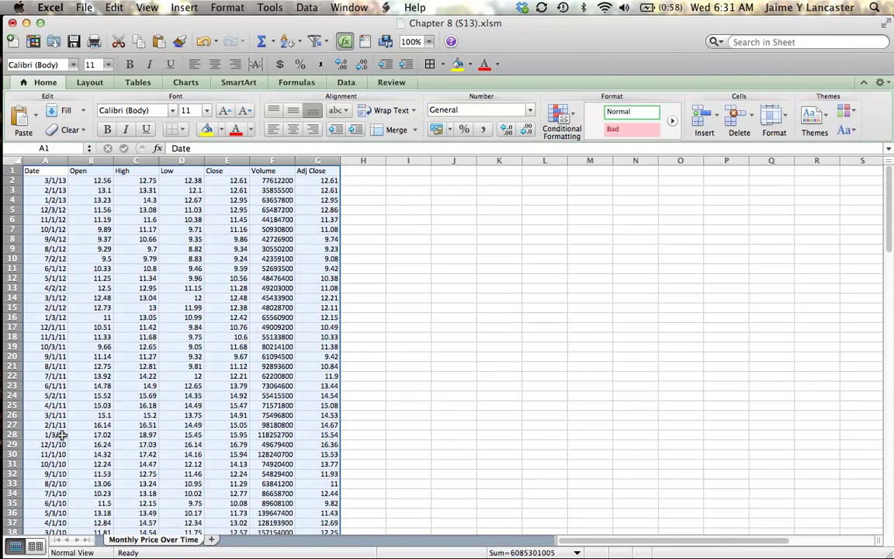
Insert a blank row above the Ford price headers.
click(111, 268)
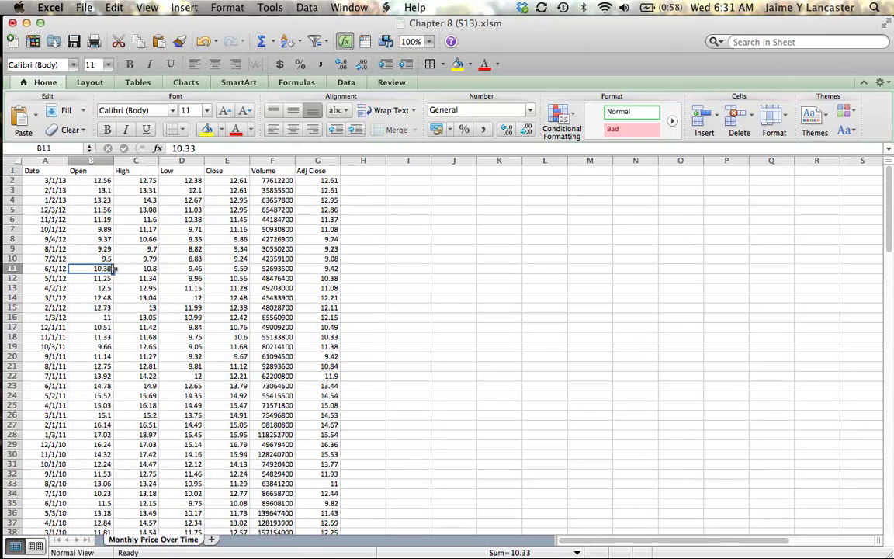
click(14, 171)
right_click(16, 172)
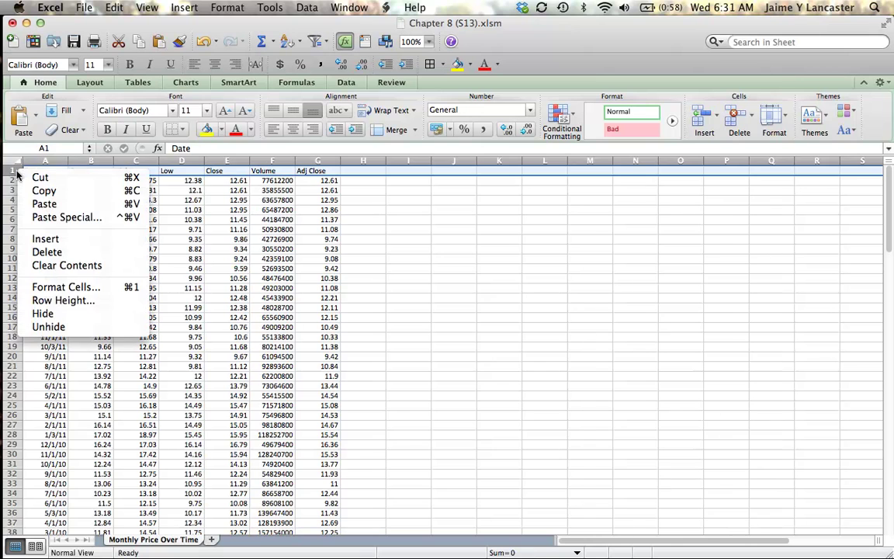
click(45, 238)
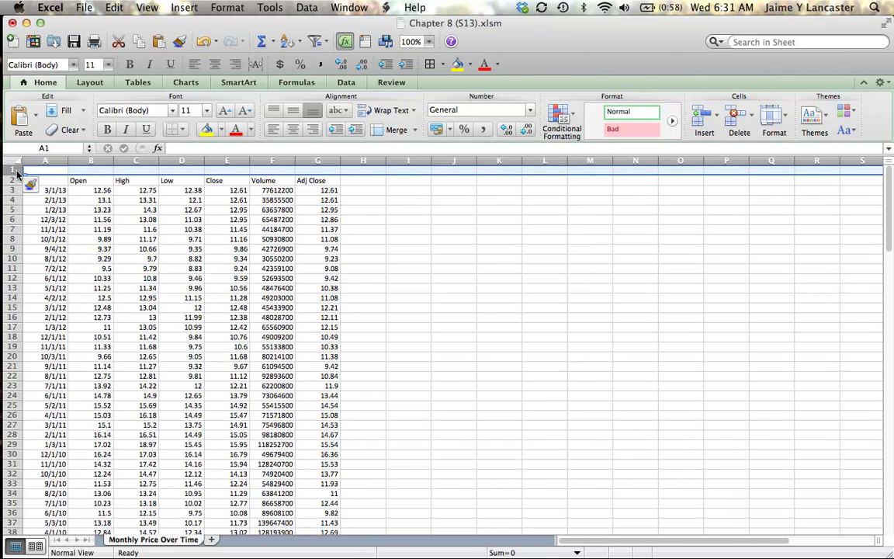
Merge A1:G1 and enter 'Ford Motor Company - Share Prices, 3/1/2003 - 3/1/2013'.
drag(32, 170, 318, 170)
click(392, 132)
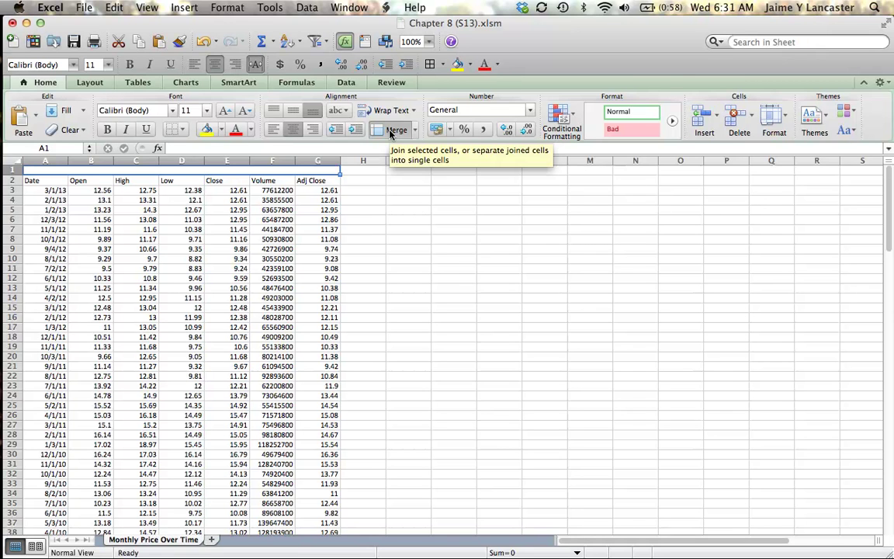
text(Ford)
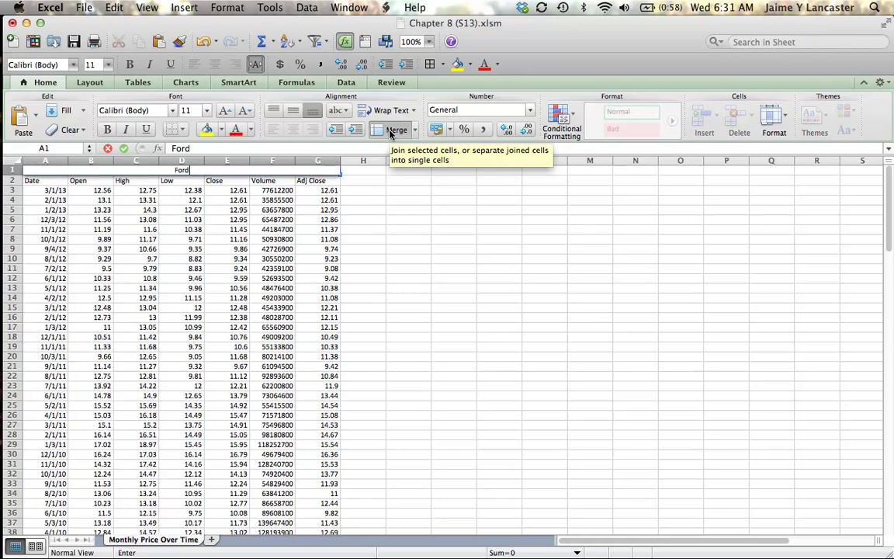
text( Motor Company - Shapr)
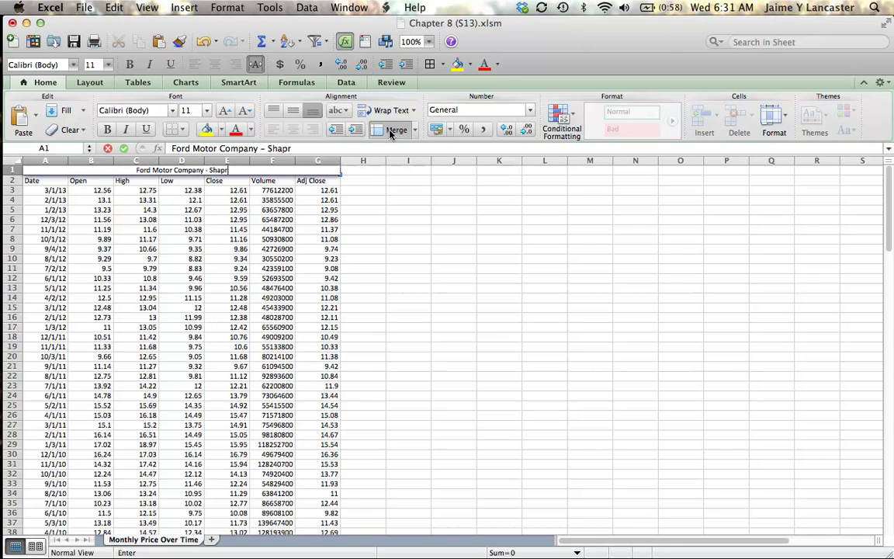
key(BackSpace)
key(BackSpace)
text(re Pri)
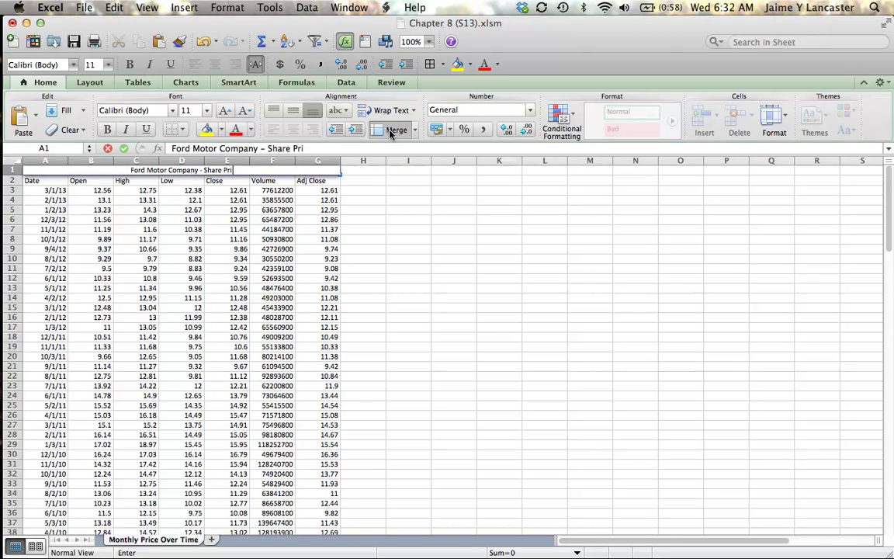
text(ces, 3/1/2003 - 3/1)
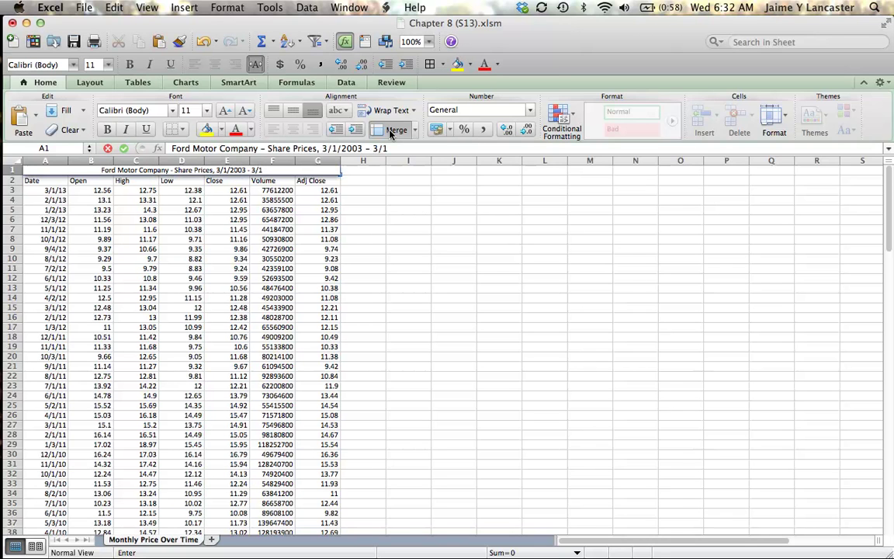
text(/)
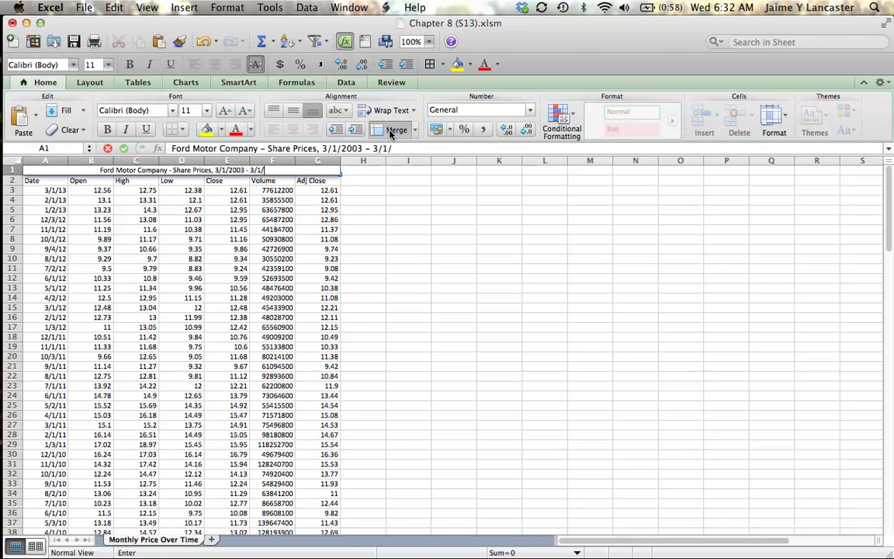
text(2013)
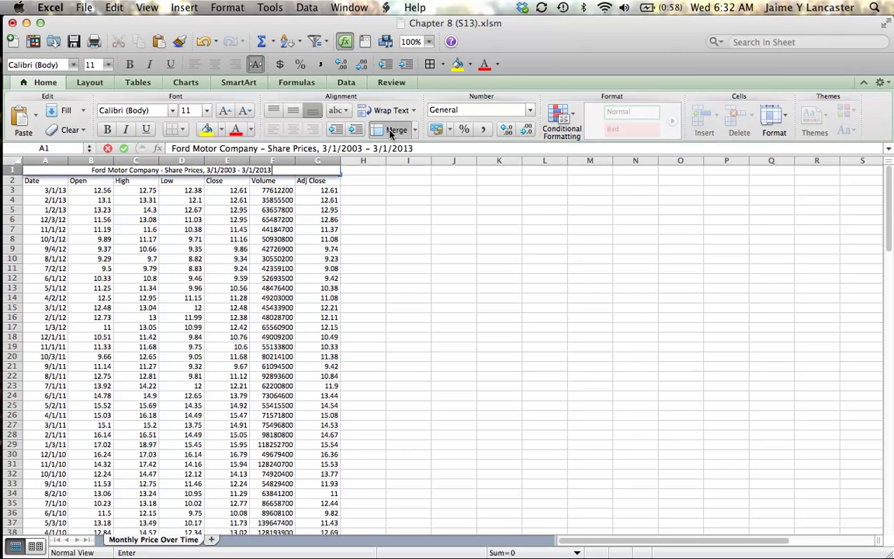
click(481, 260)
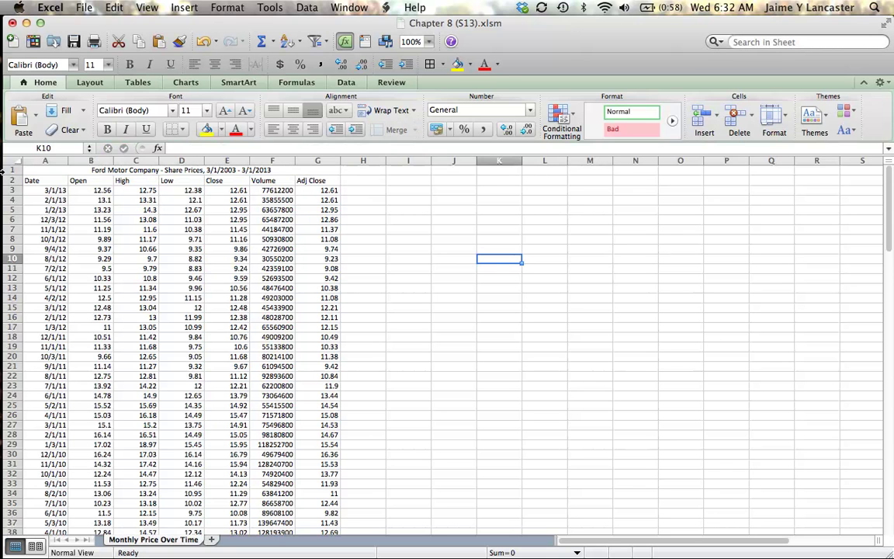
Make the title row bold and enlarge its font to 14 pt.
click(11, 169)
click(107, 129)
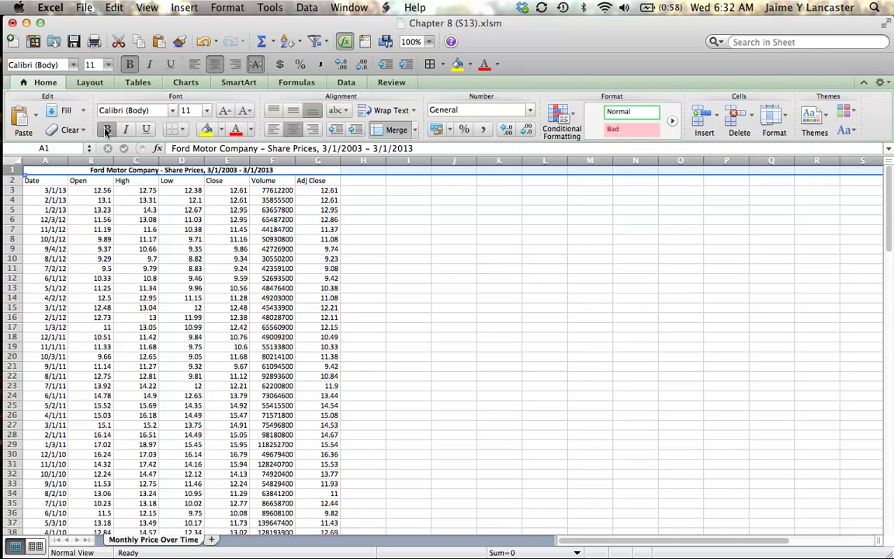
click(225, 111)
click(228, 113)
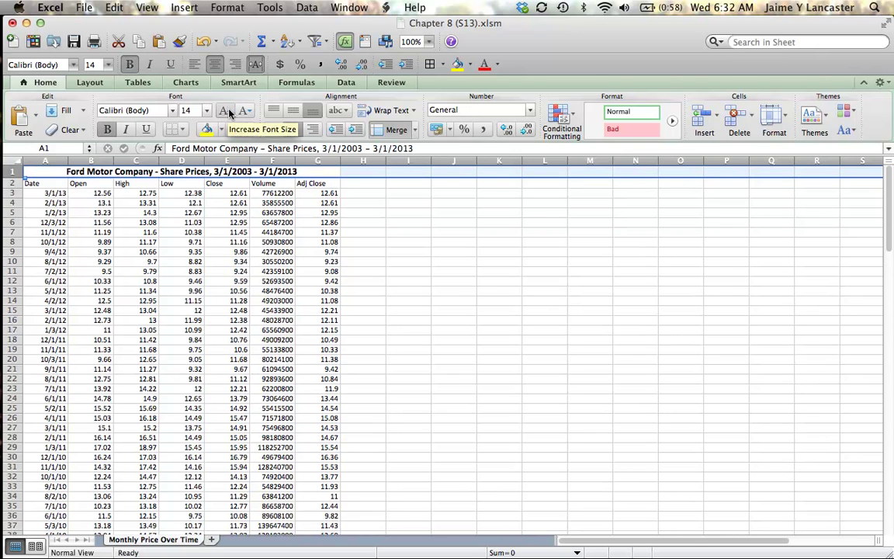
click(452, 300)
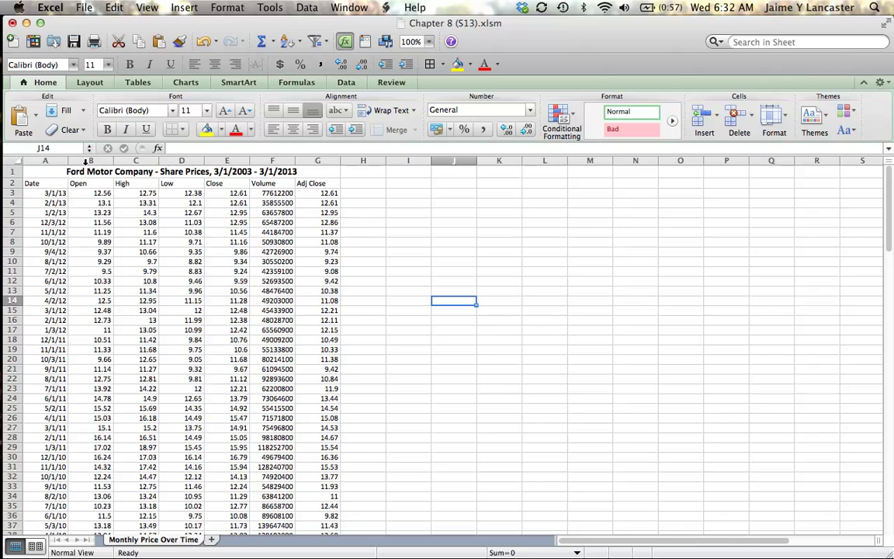
Delete the Open, High, Low, Close and Volume columns, leaving Date and Adj Close.
drag(91, 161, 259, 163)
right_click(271, 159)
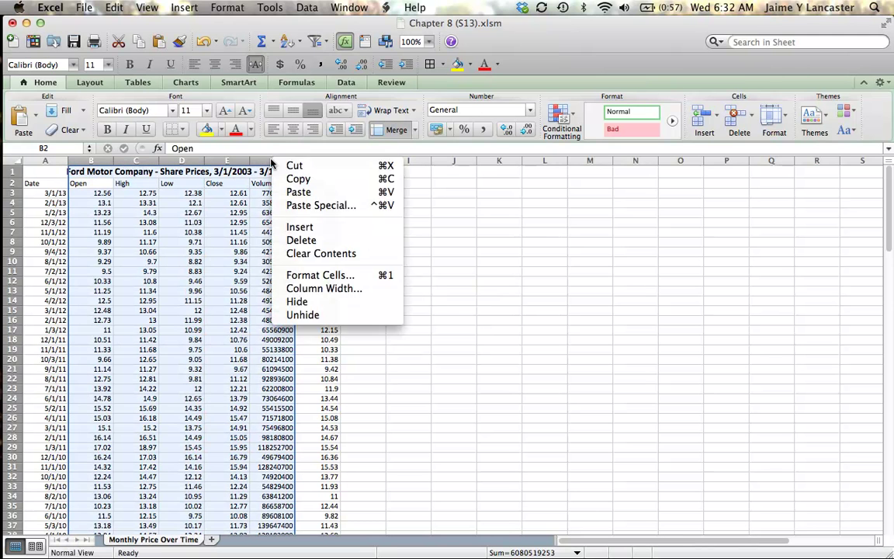
click(313, 245)
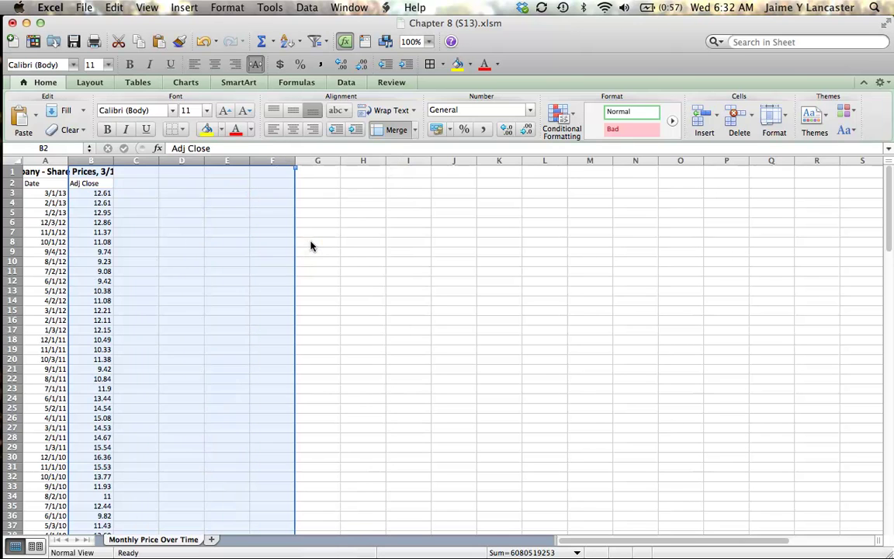
Merge A1:F1 so the full title is readable.
drag(42, 171, 266, 177)
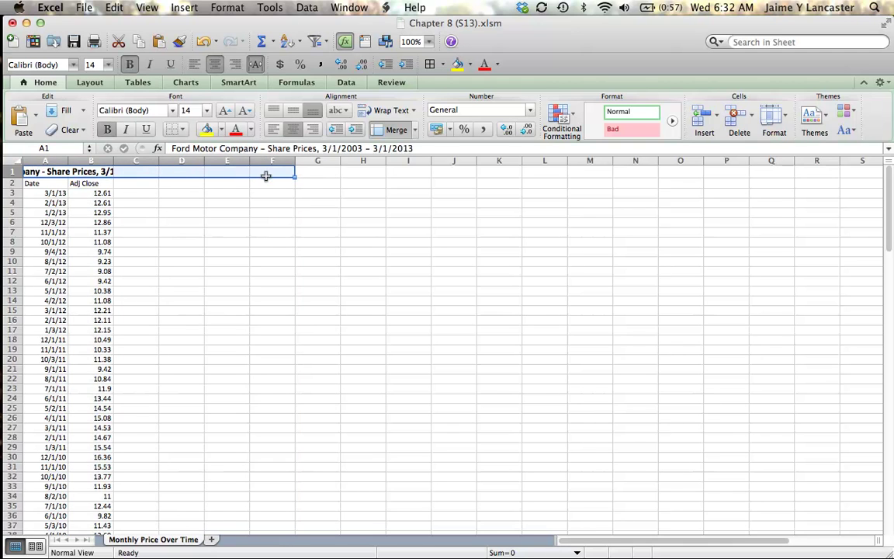
click(400, 130)
click(318, 232)
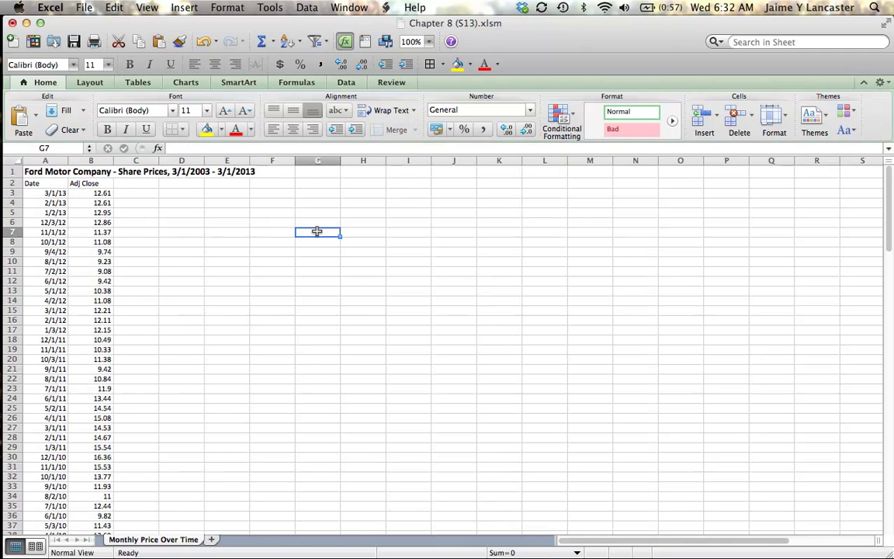
Make the Date and Adj Close headers in row 2 bold and centred.
click(13, 183)
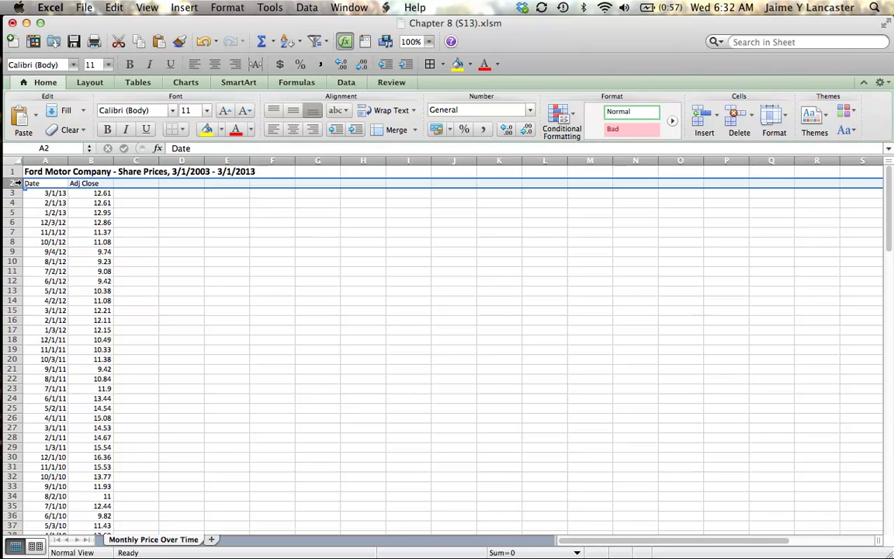
key(super+b)
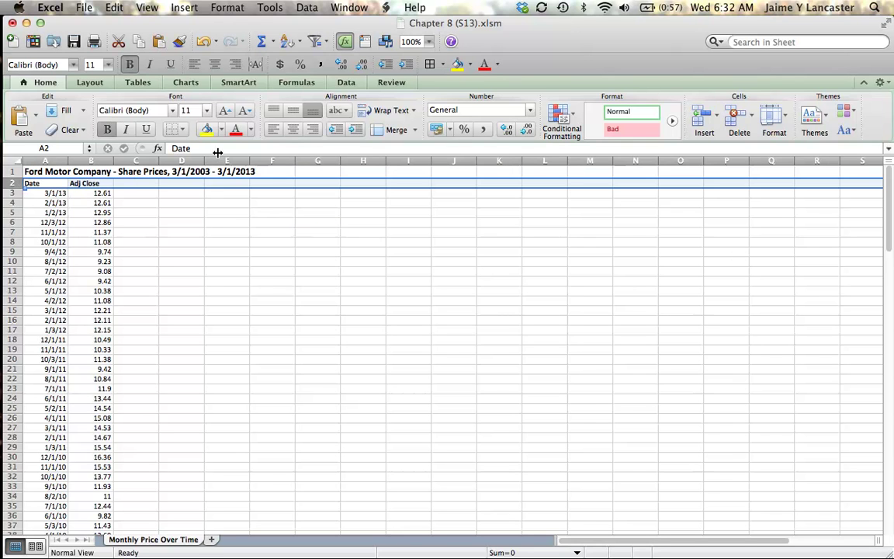
click(292, 130)
click(181, 171)
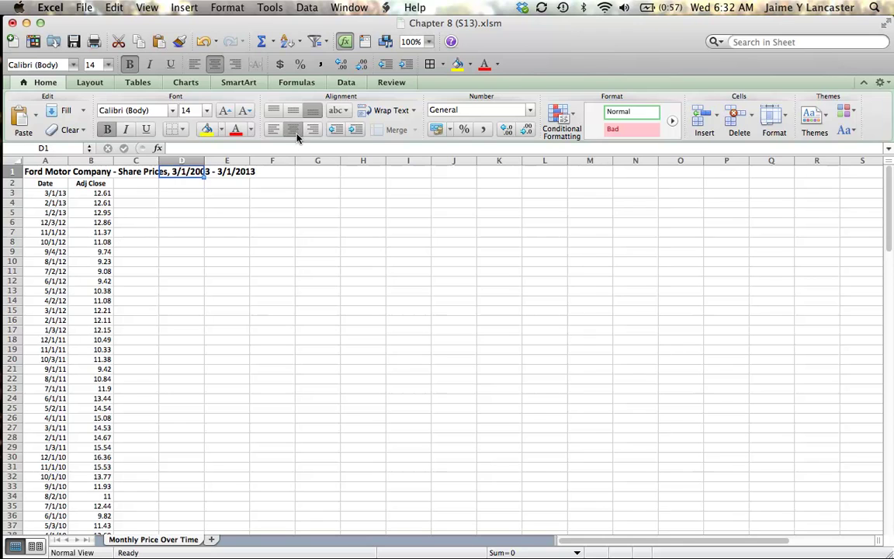
click(287, 281)
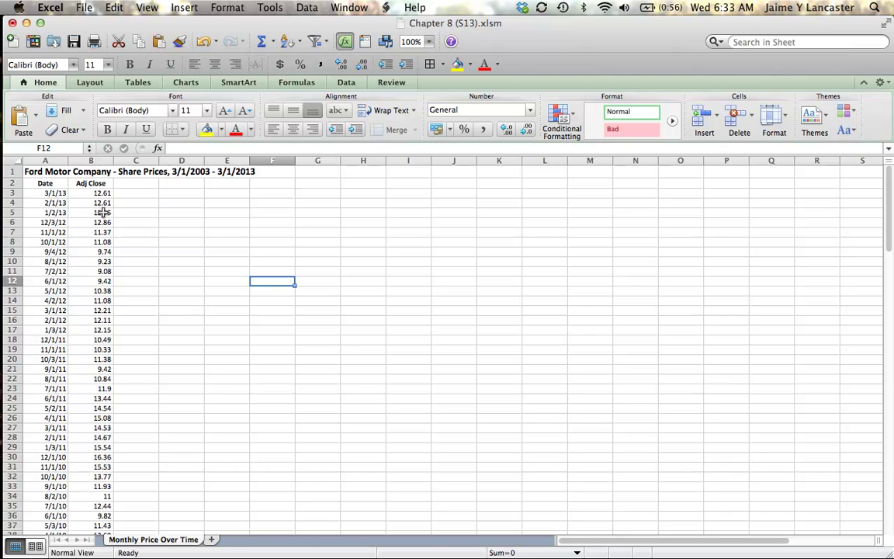
Sort A2:B123 ascending so the prices start at 3/3/03, then dismiss the Custom Sort range warning.
drag(45, 183, 100, 399)
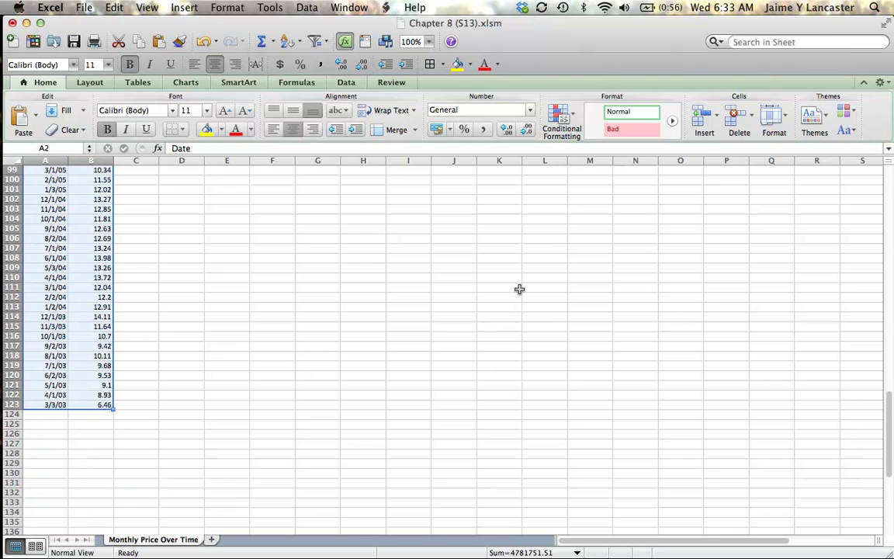
click(288, 41)
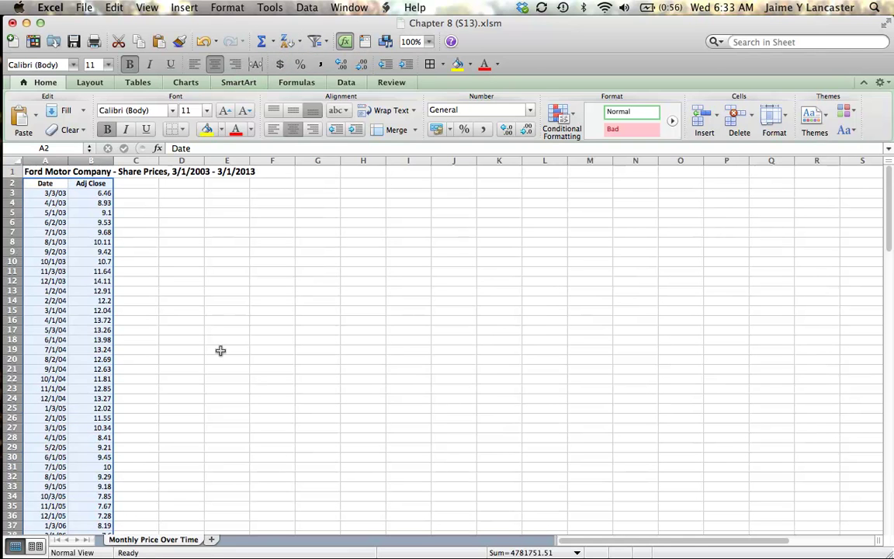
click(202, 230)
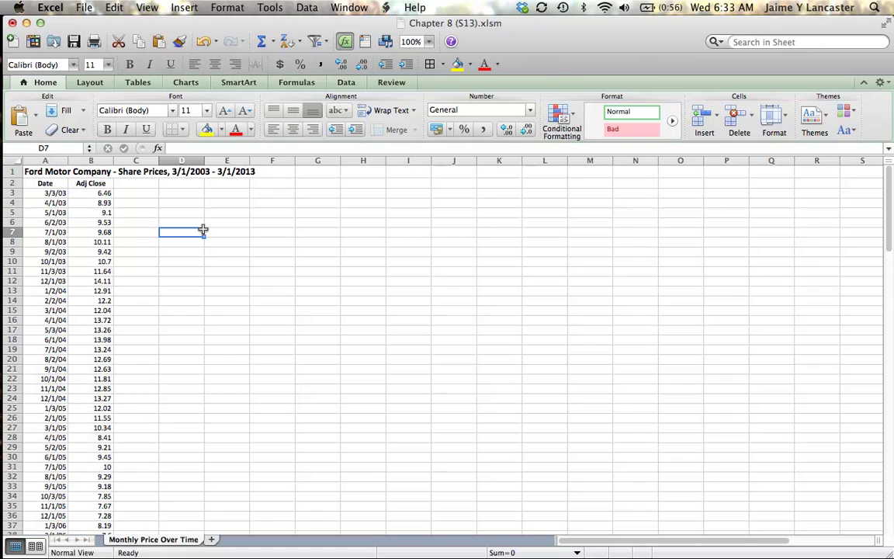
click(301, 42)
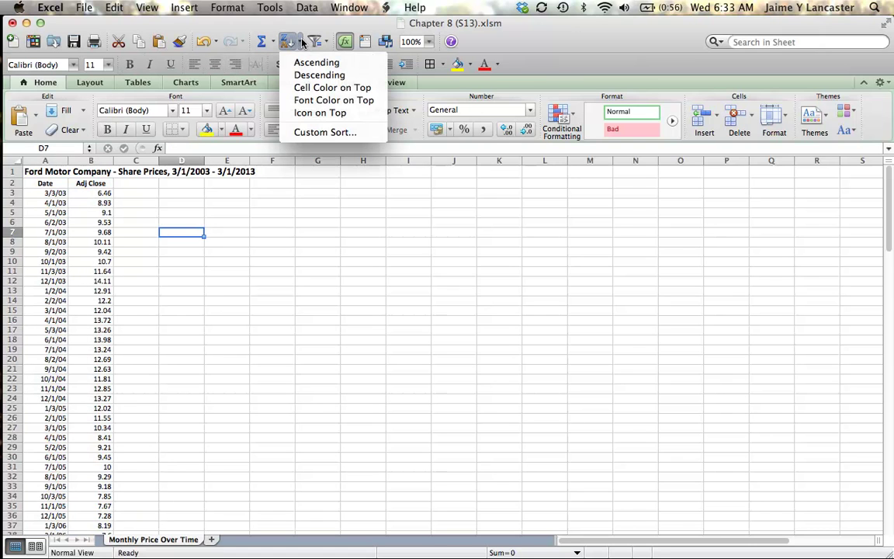
click(321, 133)
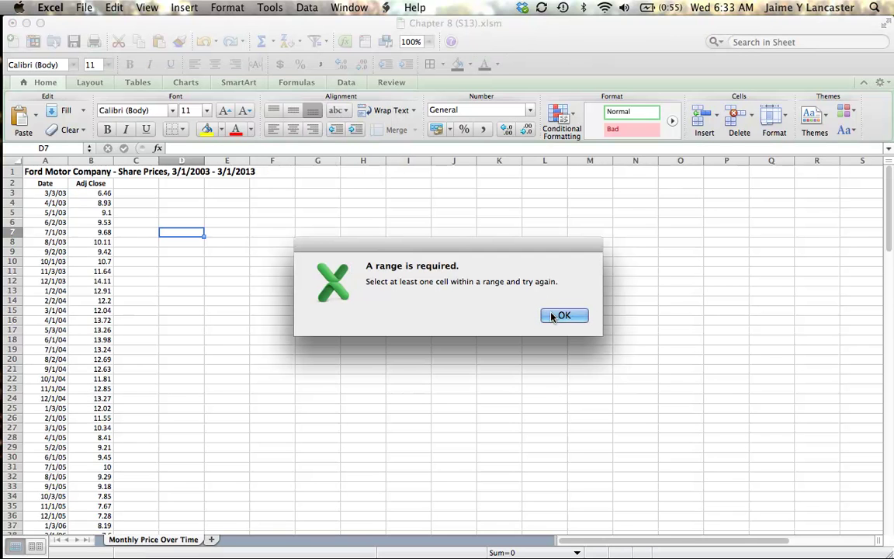
click(564, 315)
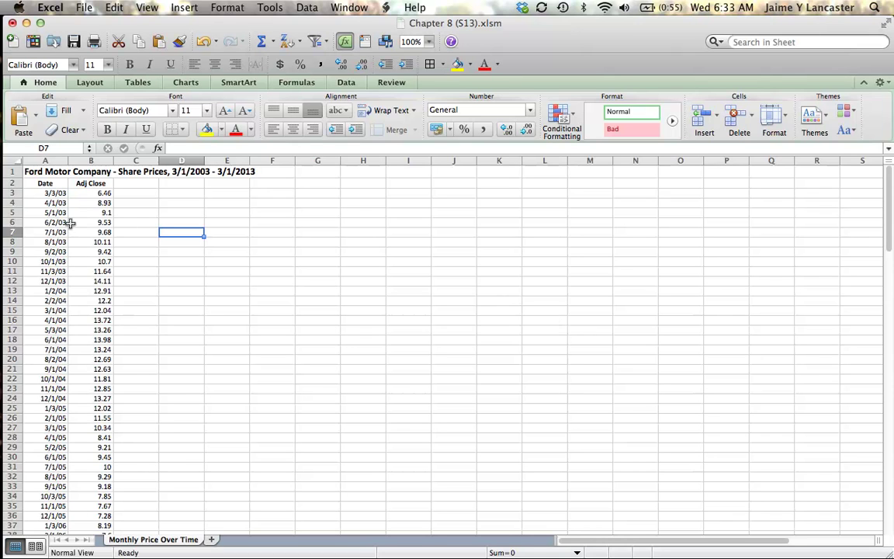
Insert a basic 2-D line chart of the dates and Adj Close prices in A3:B123.
drag(55, 192, 78, 423)
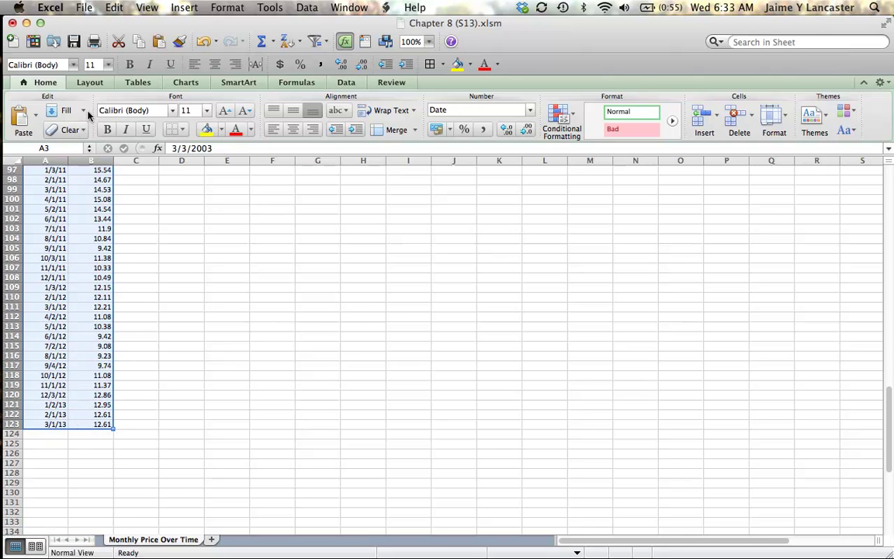
click(185, 83)
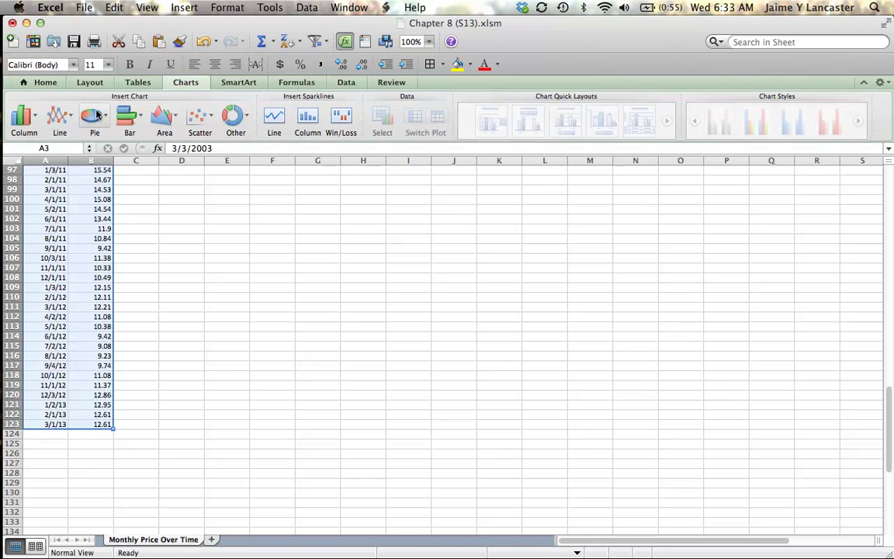
click(71, 121)
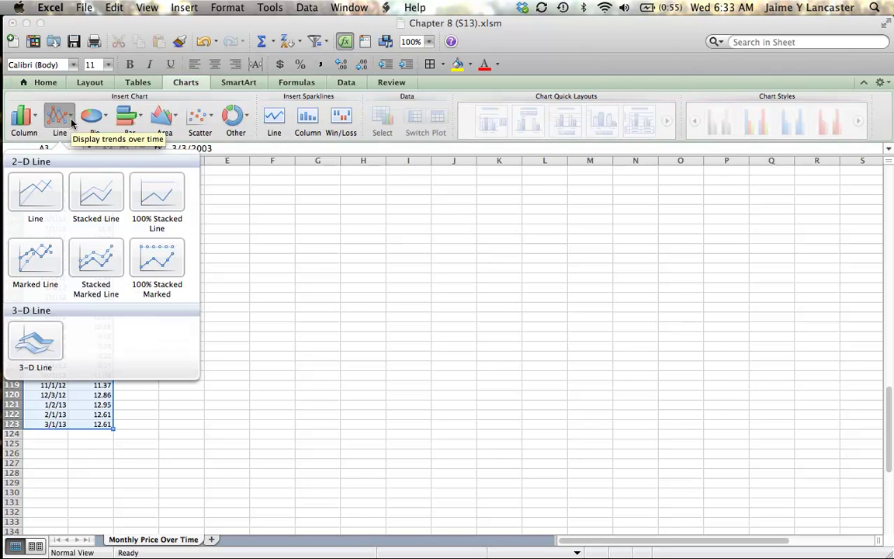
click(45, 199)
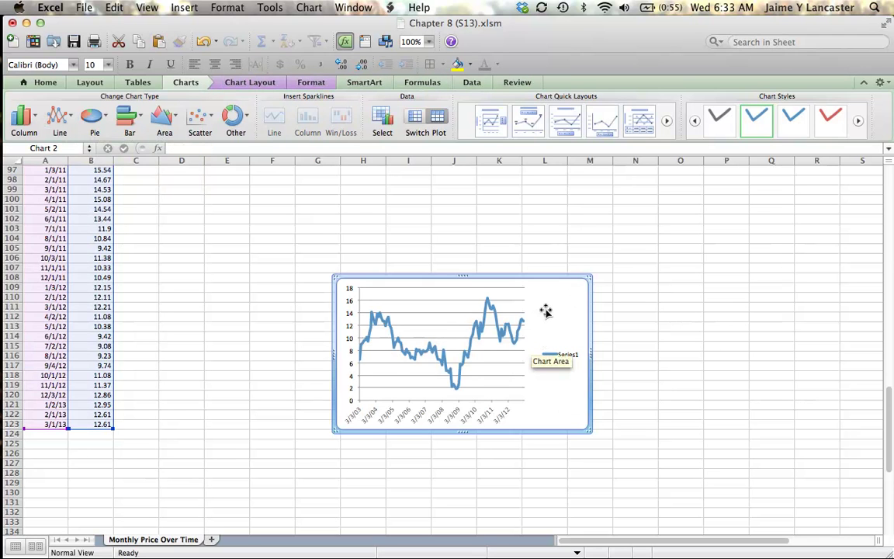
Drag the Ford line chart up to rows 3–19 beside the Date and Adj Close data.
drag(541, 307, 373, 233)
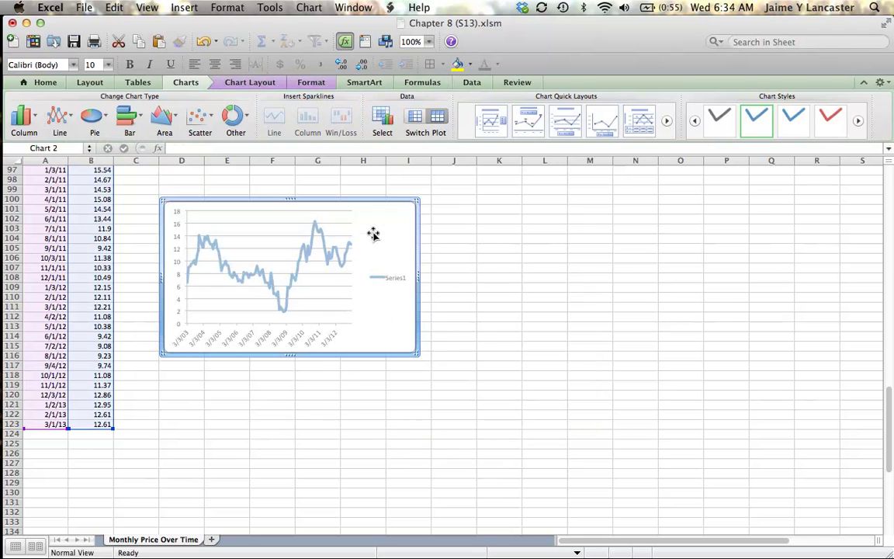
scroll(602, 291, up, 5)
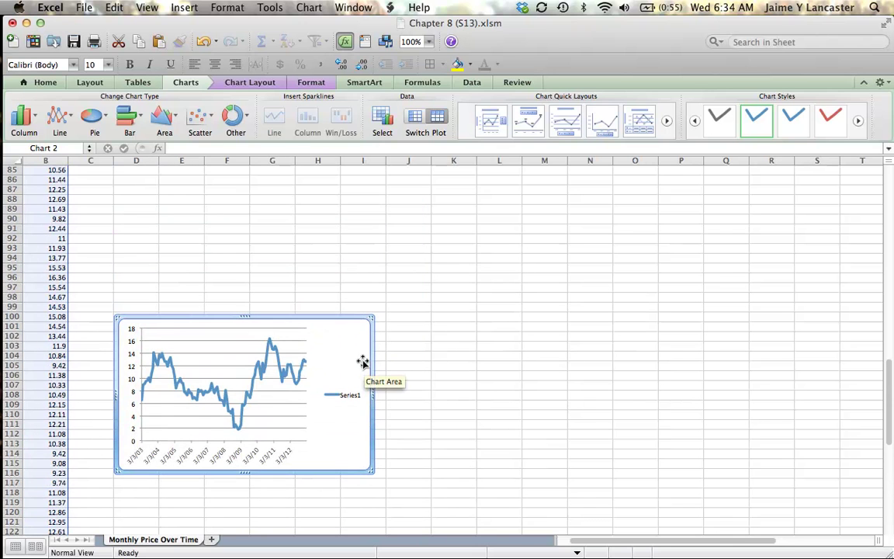
drag(360, 360, 346, 189)
scroll(542, 247, up, 10)
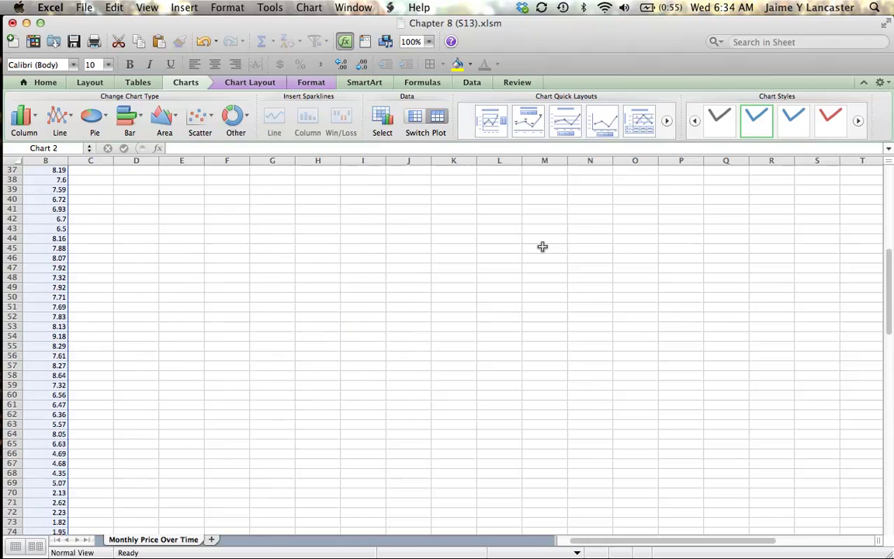
scroll(542, 247, down, 7)
drag(345, 300, 292, 94)
scroll(497, 264, up, 5)
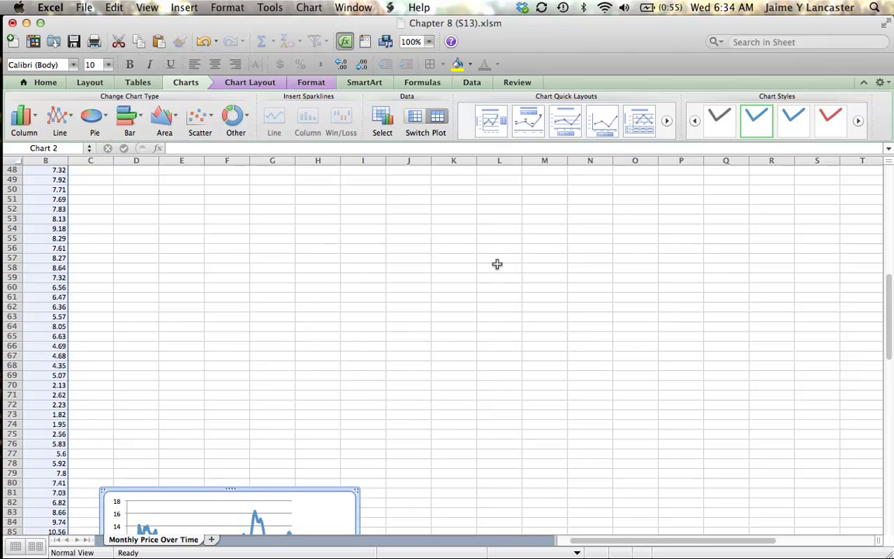
scroll(497, 264, up, 2)
scroll(497, 264, down, 3)
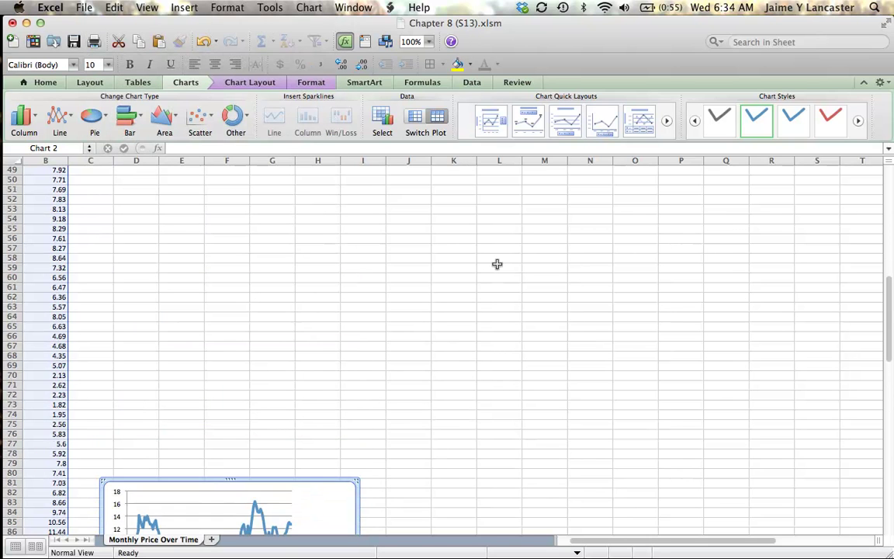
drag(325, 494, 309, 198)
scroll(443, 205, up, 10)
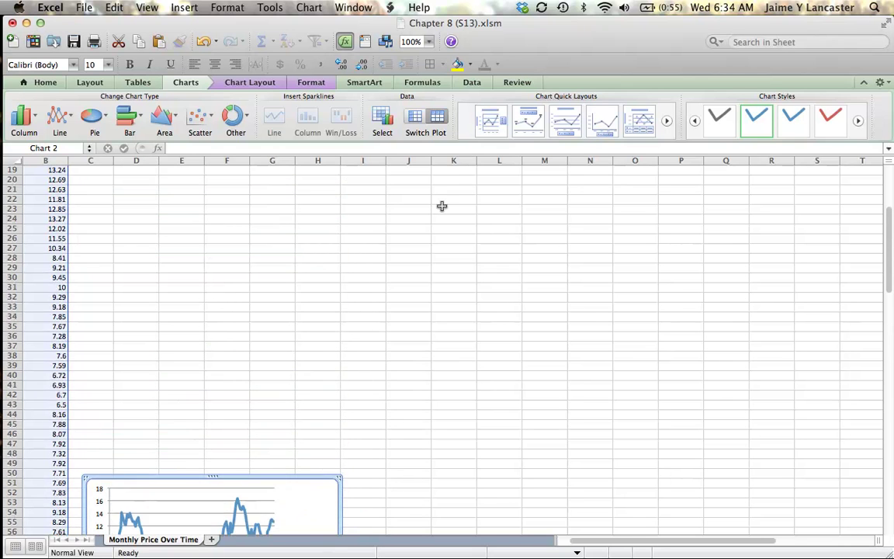
scroll(442, 205, up, 1)
drag(312, 507, 313, 168)
scroll(429, 202, up, 5)
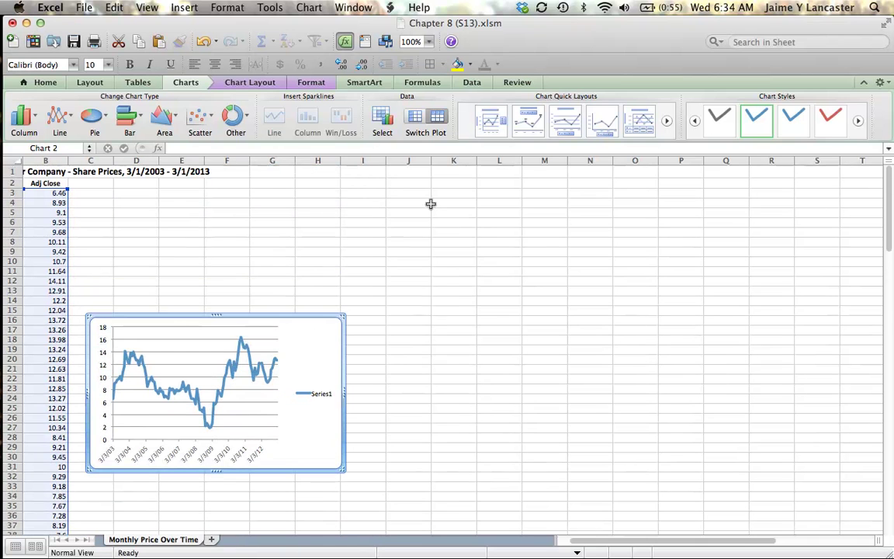
drag(323, 334, 336, 204)
scroll(439, 371, left, 1)
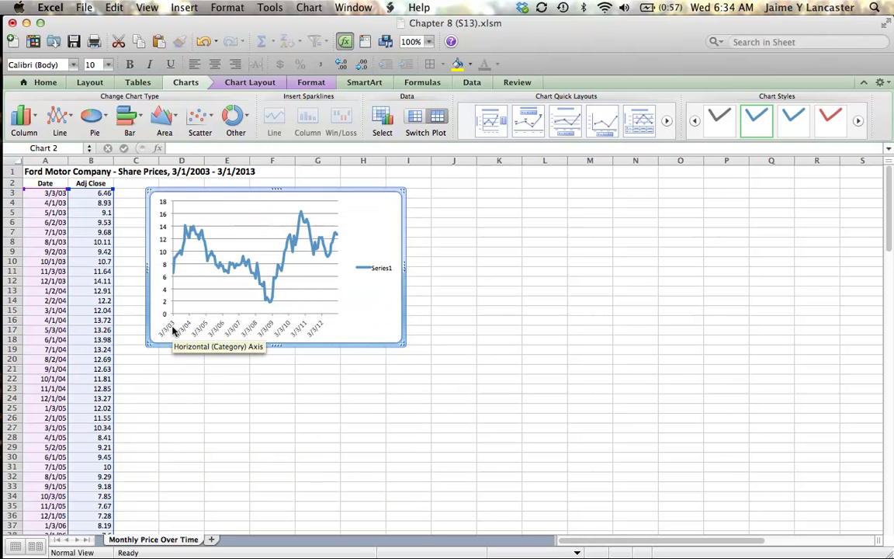
Set the horizontal axis text direction to Rotate to 90° Clockwise in Format Axis.
right_click(262, 334)
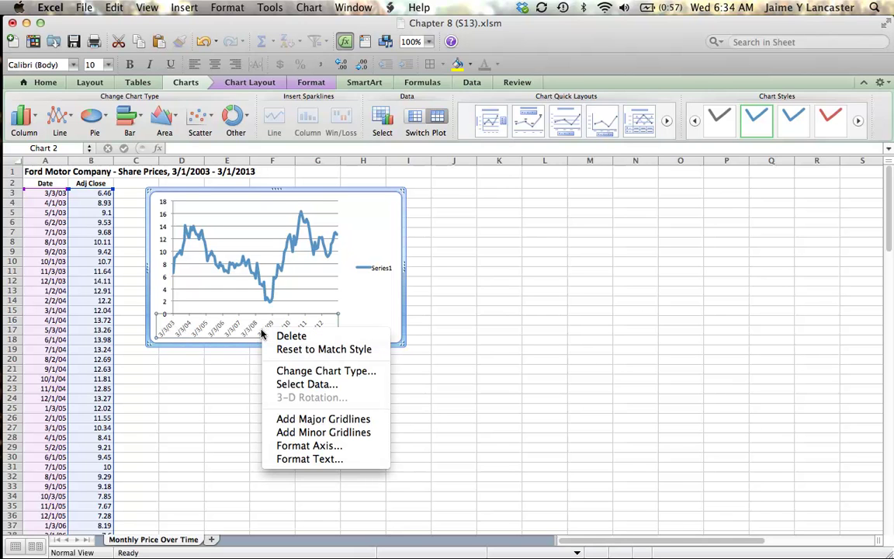
click(309, 445)
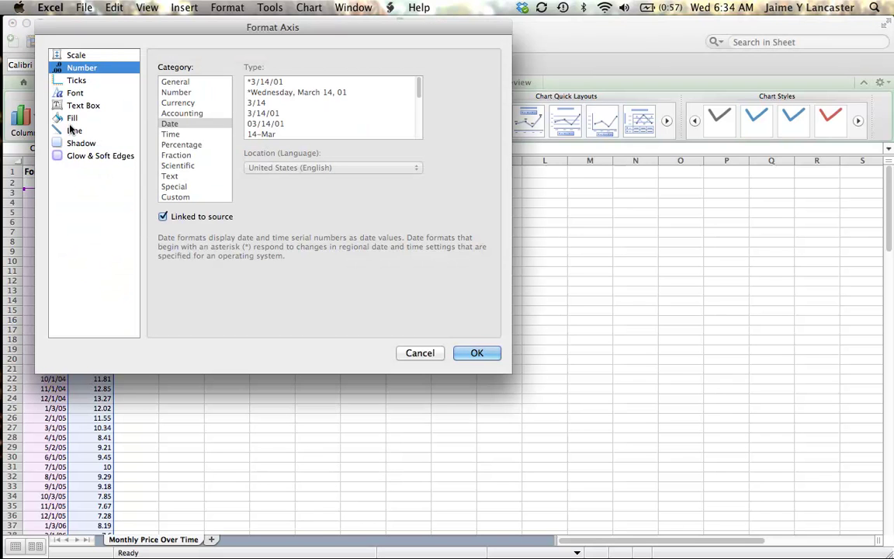
click(85, 107)
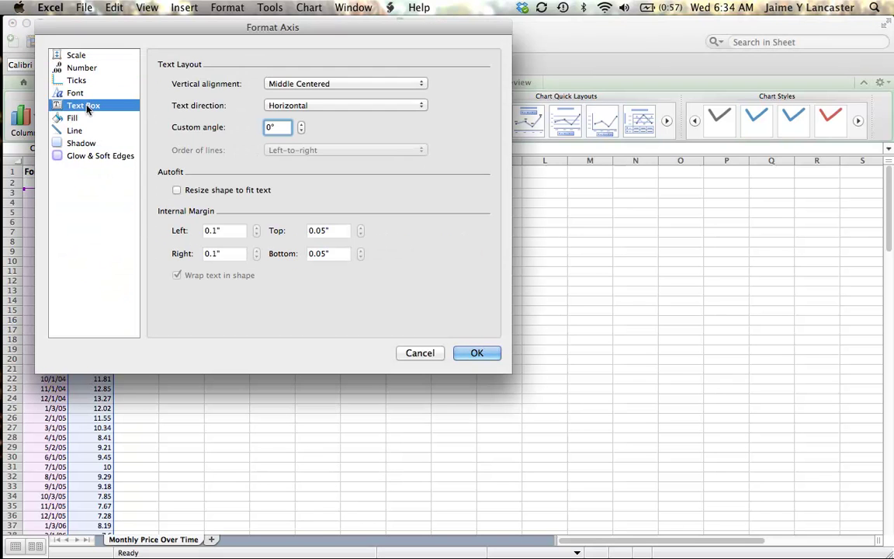
click(395, 106)
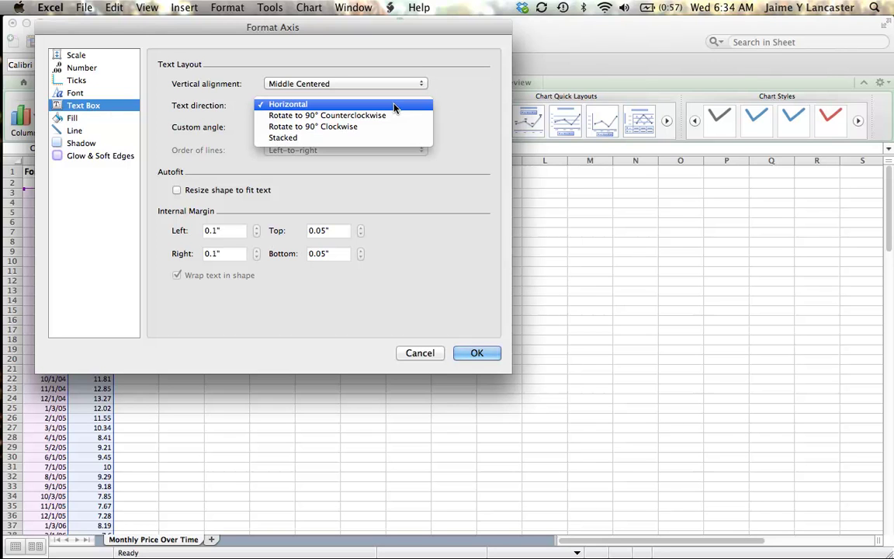
click(351, 129)
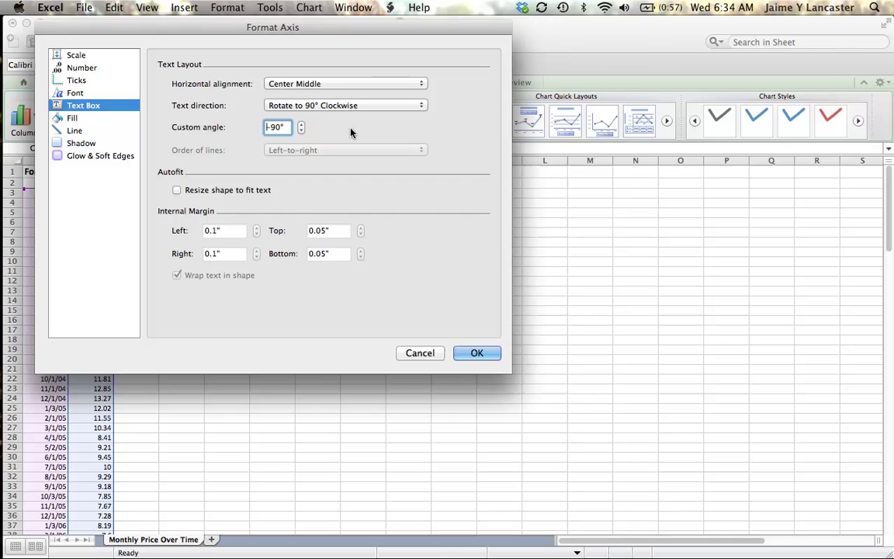
click(459, 355)
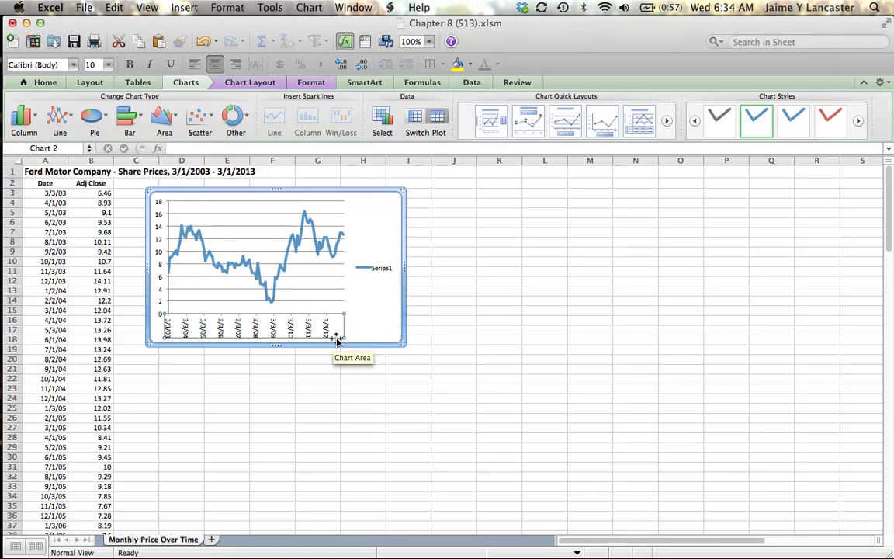
Format the vertical axis as Currency with 0 decimal places, unlinked from the source format.
click(159, 224)
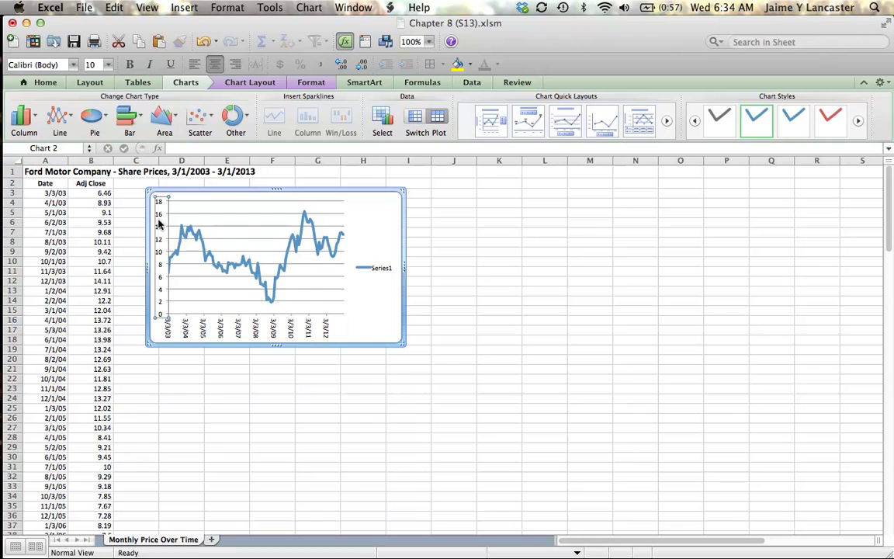
right_click(159, 225)
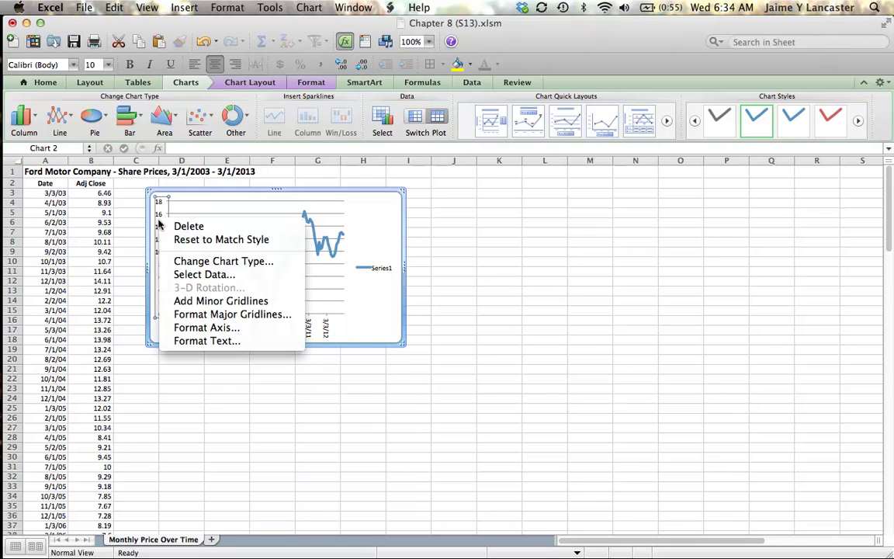
click(199, 330)
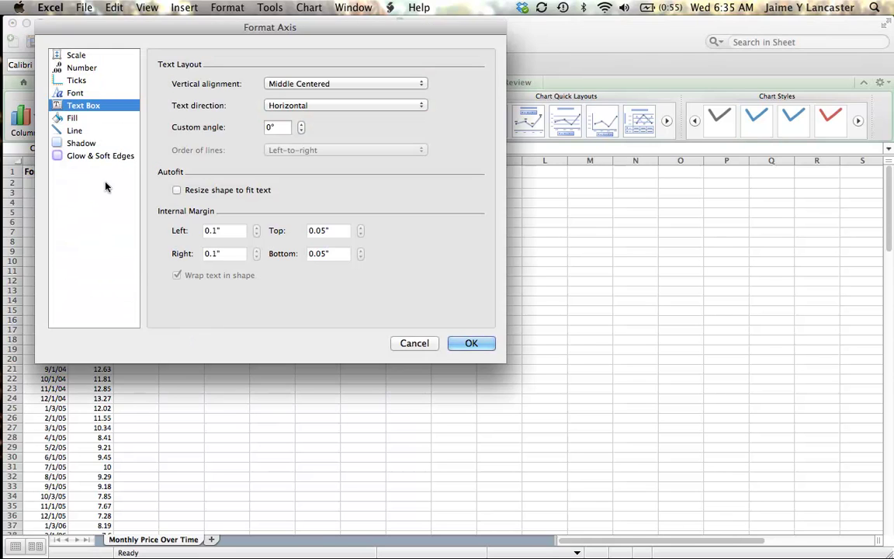
click(81, 68)
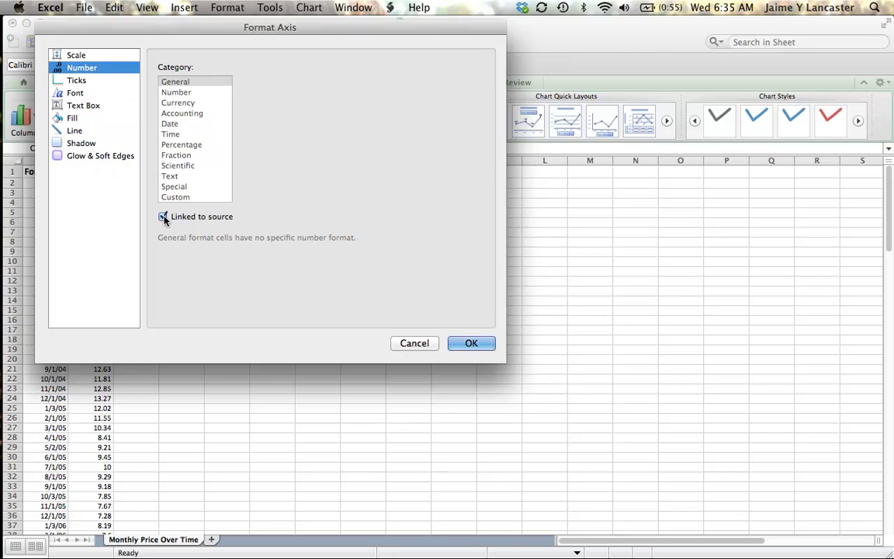
click(163, 216)
click(184, 103)
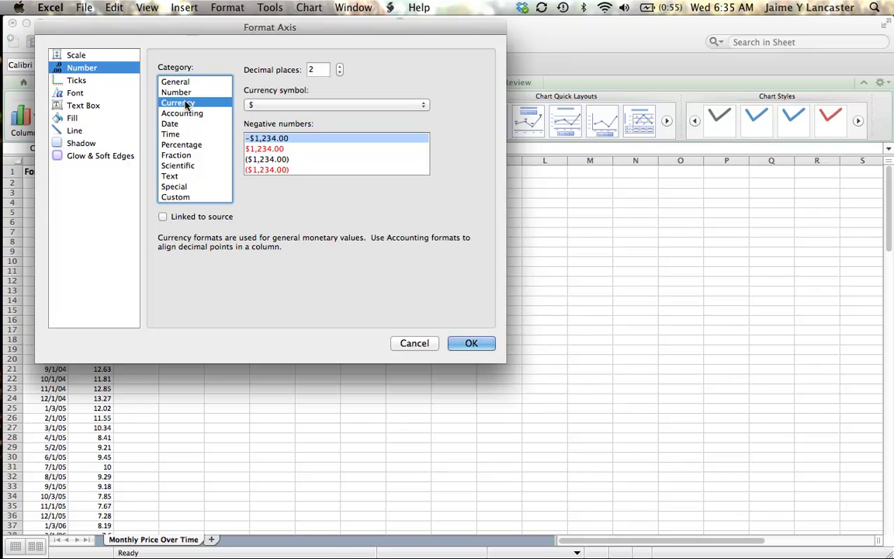
click(339, 73)
click(339, 73)
click(471, 344)
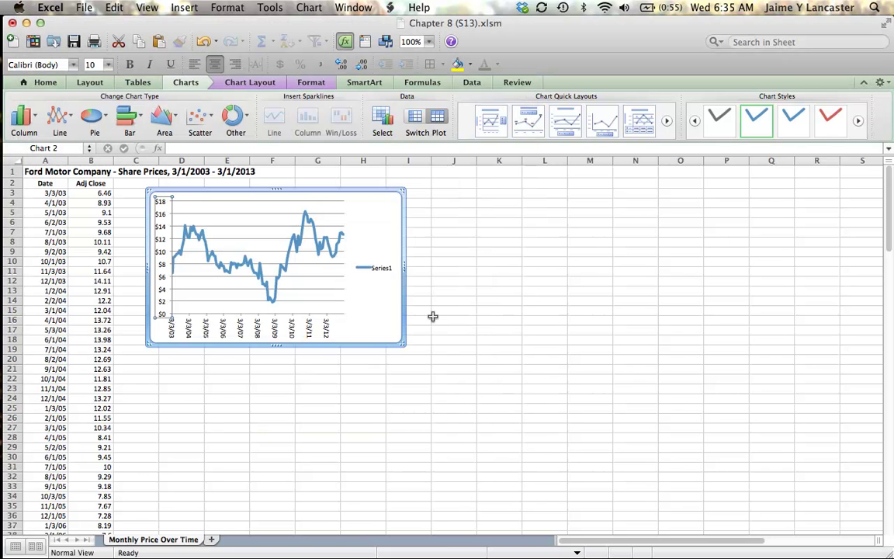
Apply the first Quick Layout and title the chart 'Ford Stock Price' with '3/1/03 - 3/1/13' beneath.
click(489, 128)
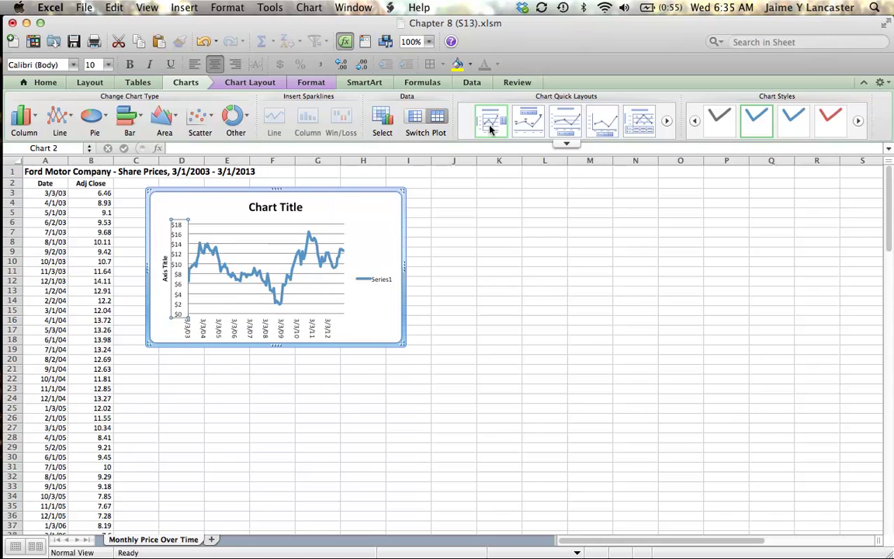
click(276, 204)
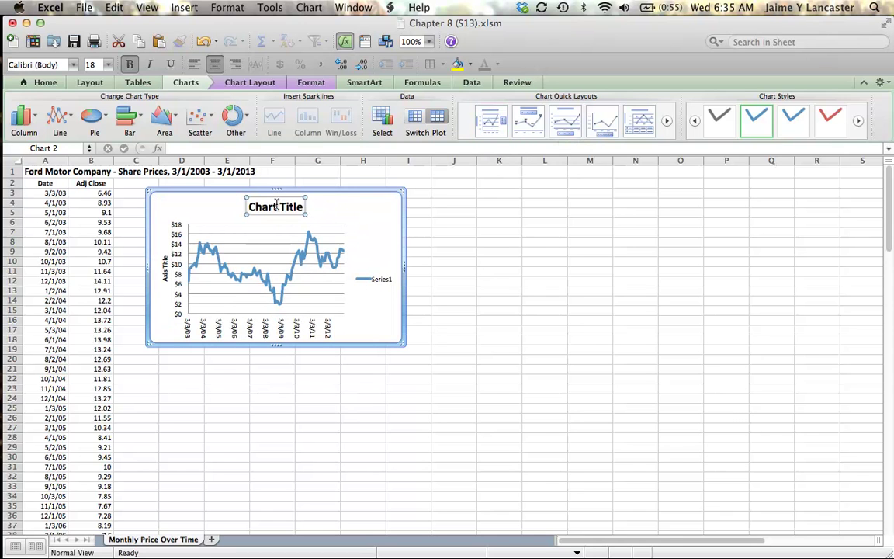
text(Ford)
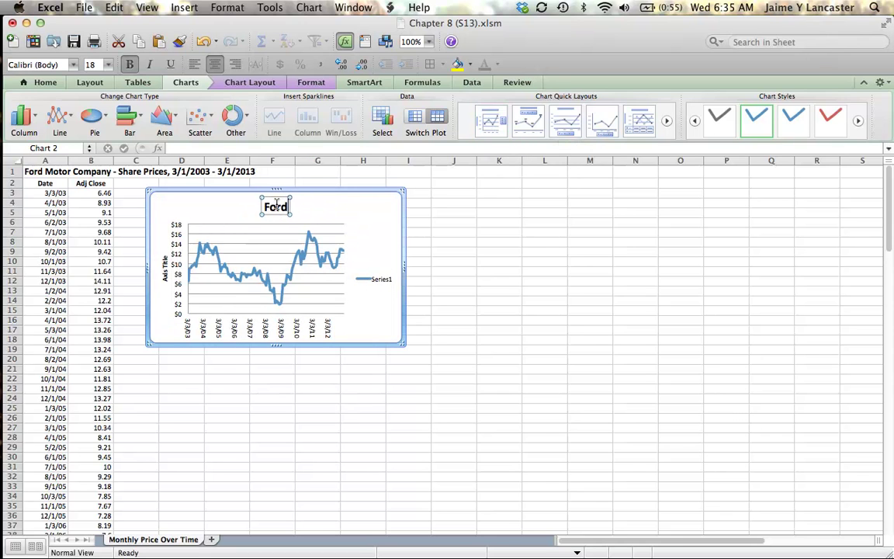
text( Stock Price)
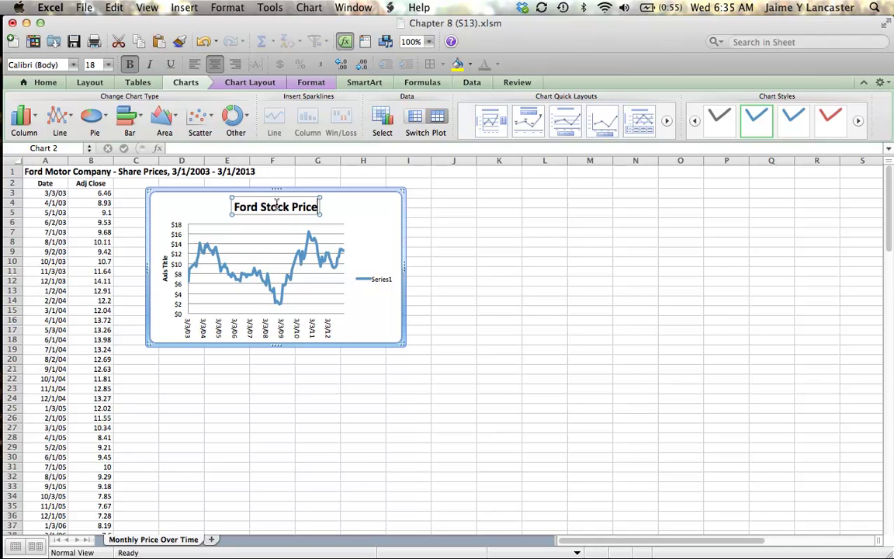
key(Return)
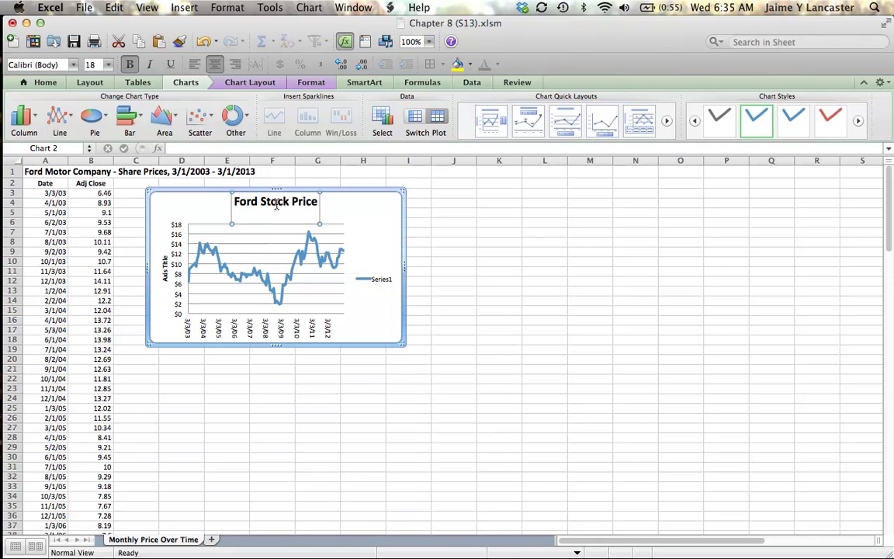
text(3/1/03 - 3/1/13)
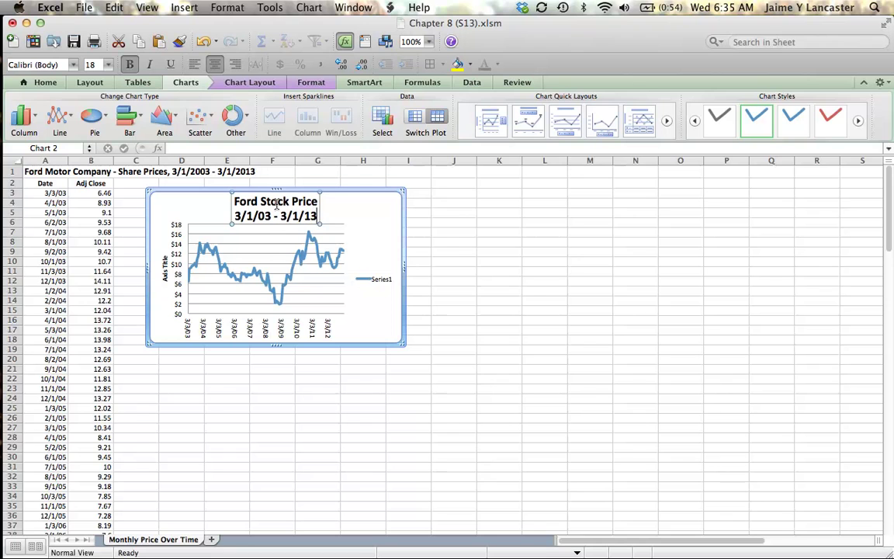
Delete the Series1 legend and rename the vertical axis title to 'Stock Price'.
click(380, 285)
key(Delete)
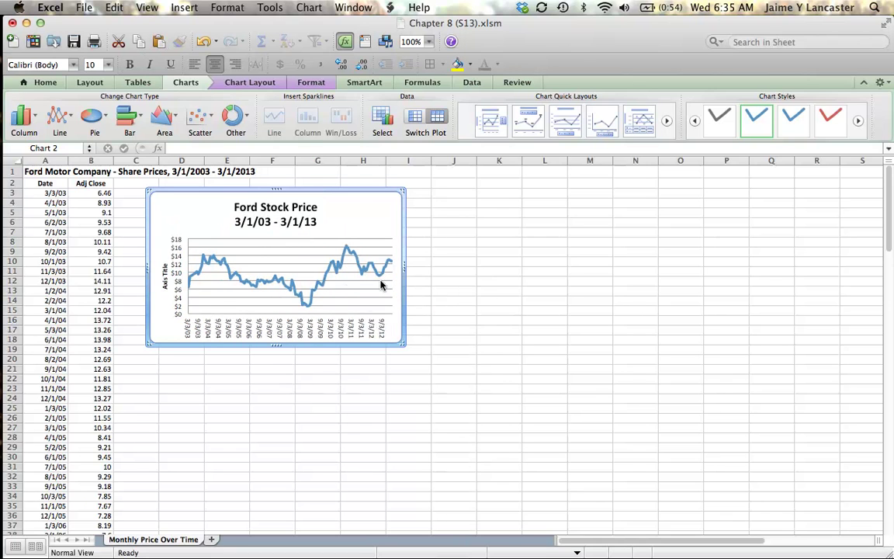
click(164, 274)
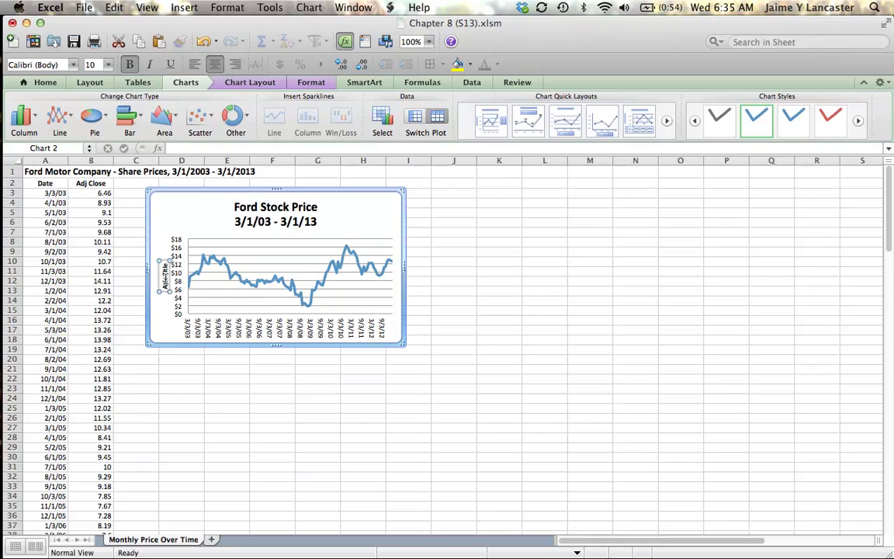
text(Stock Price)
click(259, 446)
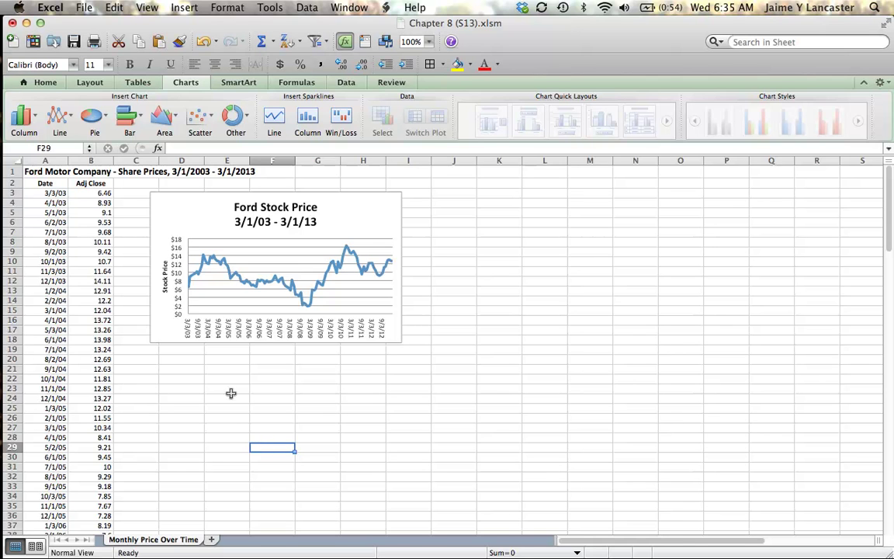
mouse_move(188, 295)
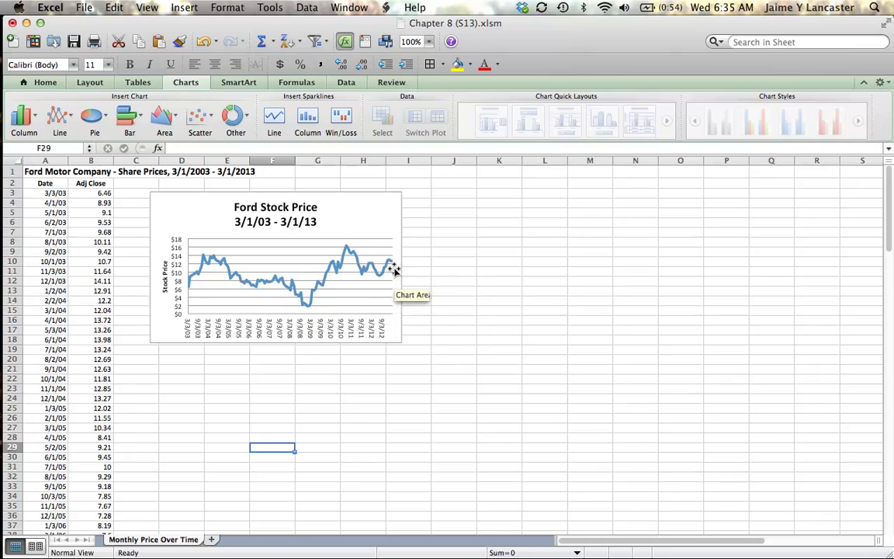
mouse_move(392, 266)
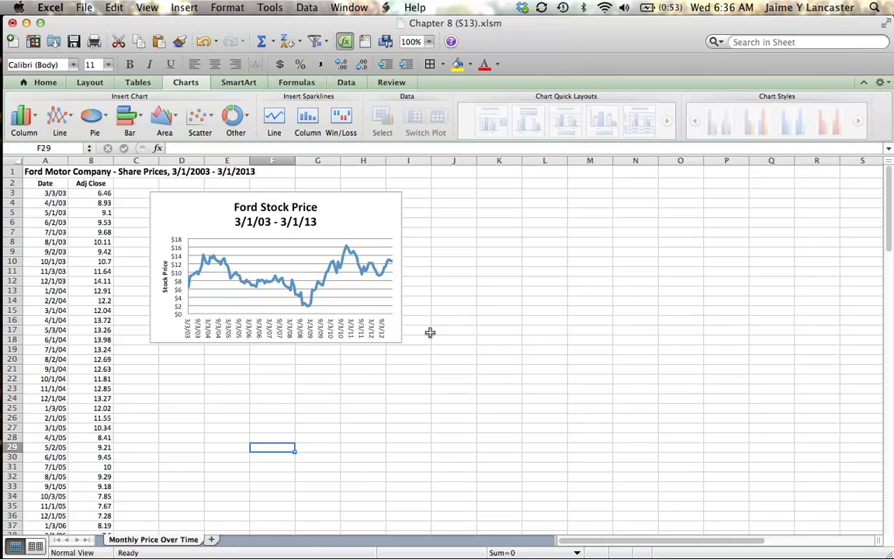
mouse_move(201, 262)
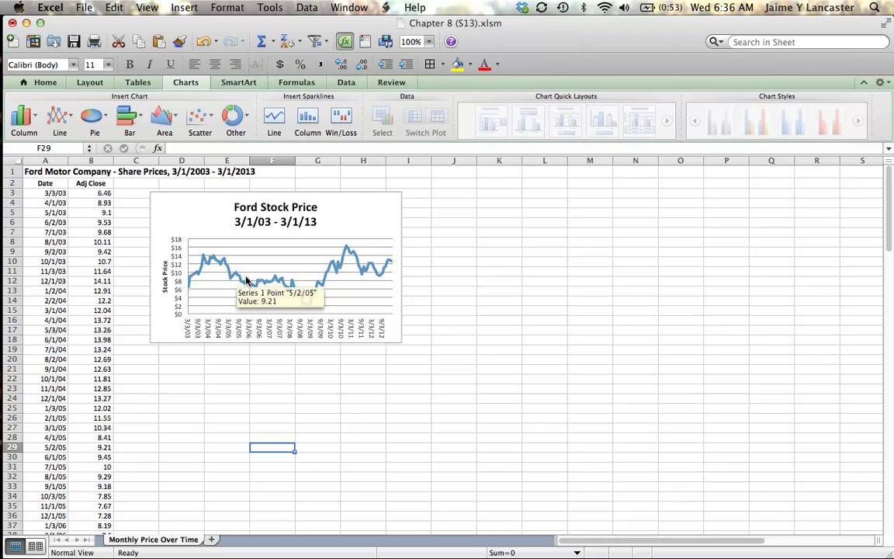
mouse_move(311, 309)
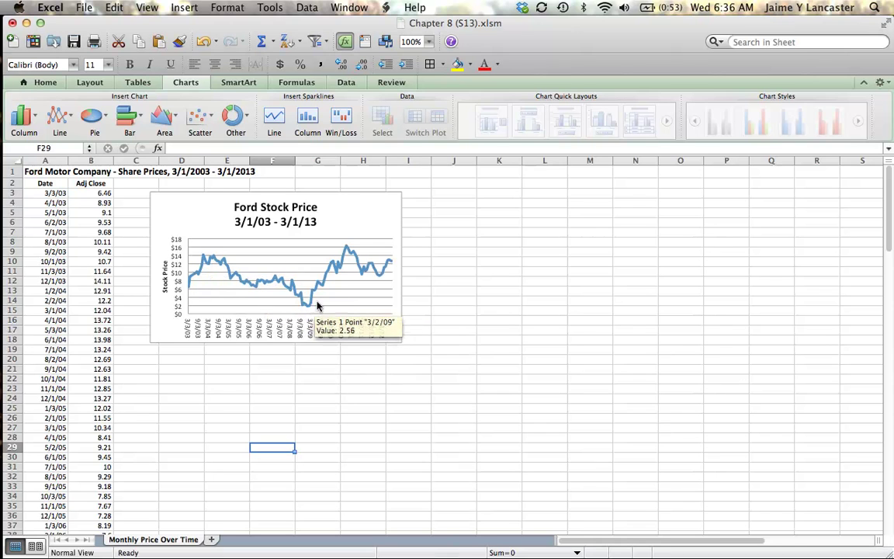